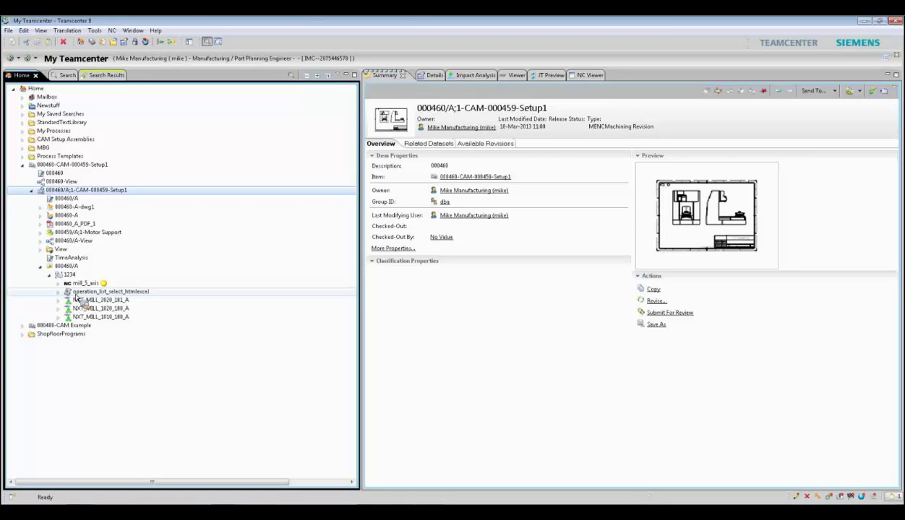
# - Show the mill_5_axis NC program code in Teamcenter's NC Viewer for review
pyautogui.moveTo(76, 299); pyautogui.dragTo(423, 257)
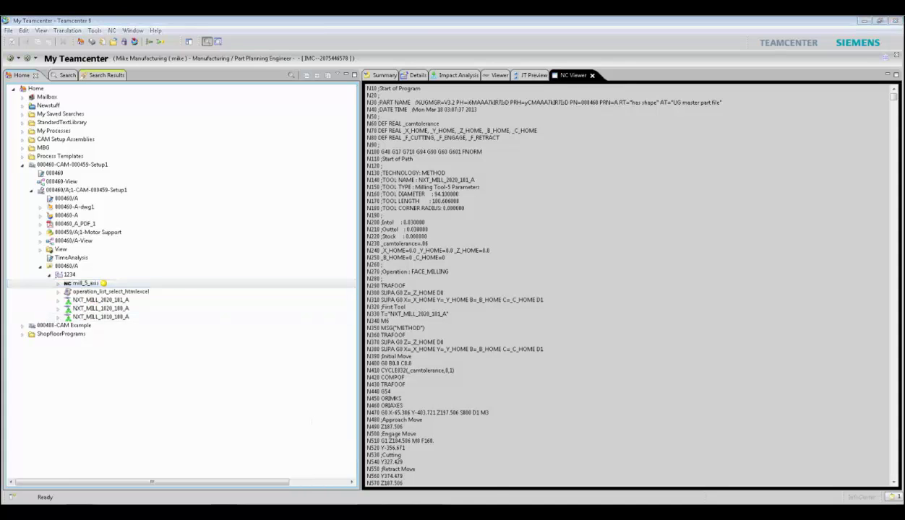
pyautogui.click(374, 512)
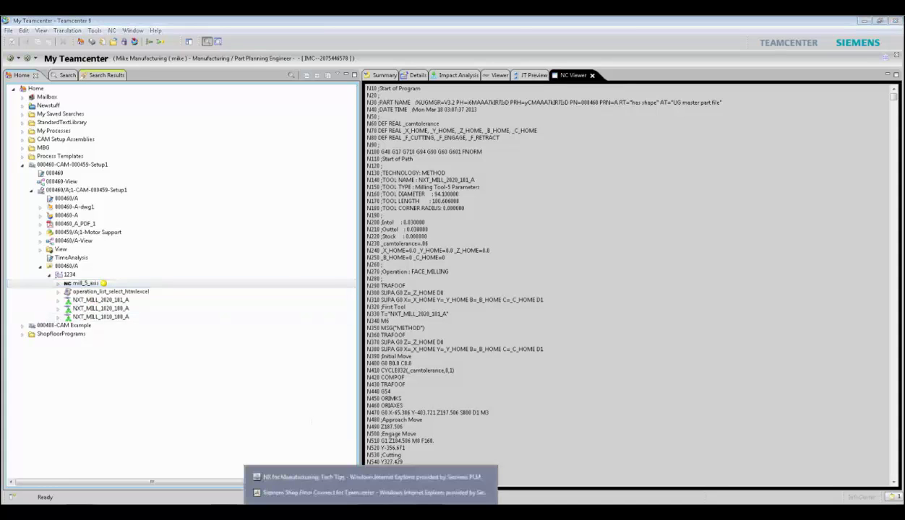
# - Bring the Shop Floor Connect login page forward and enter the user name and password
pyautogui.click(373, 492)
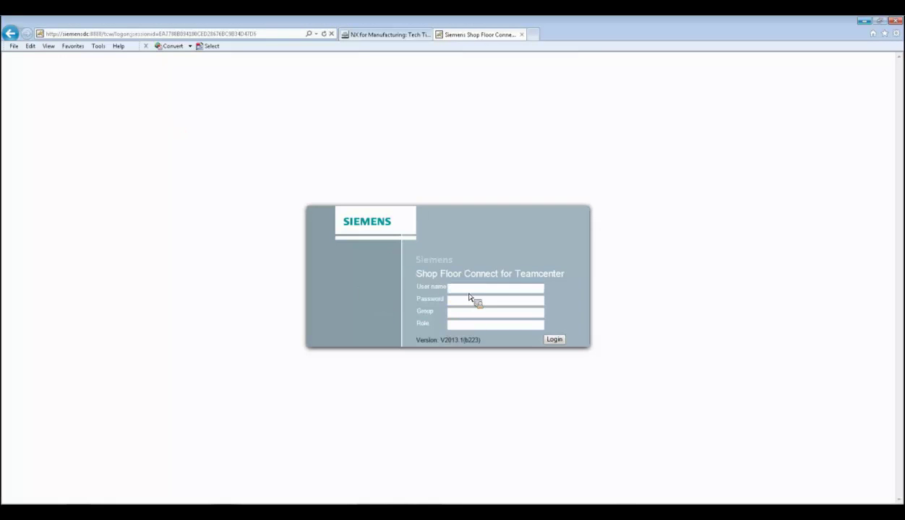
pyautogui.press('Tab')
# - Log in to Shop Floor Connect and reach the DMC 125 U item request page
pyautogui.click(558, 343)
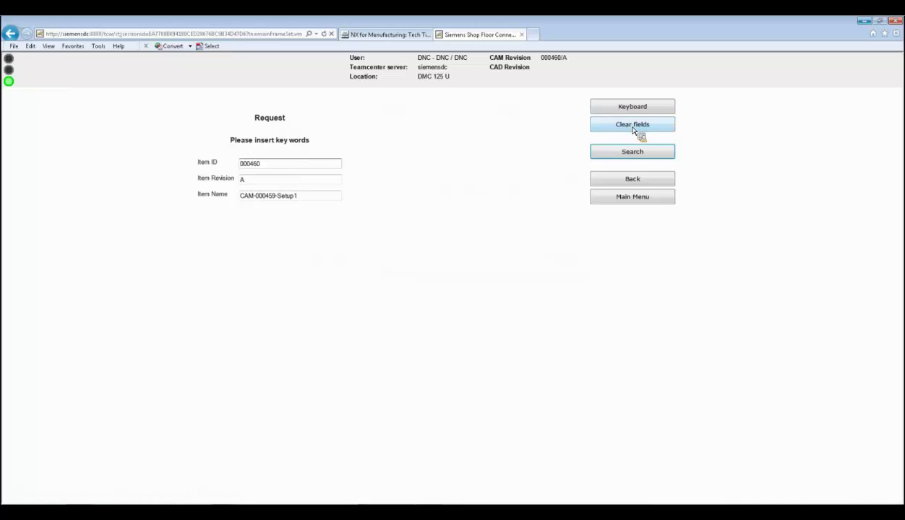
# - Clear the Item ID, Item Revision and Item Name fields, and toggle the on-screen keyboard
pyautogui.click(633, 126)
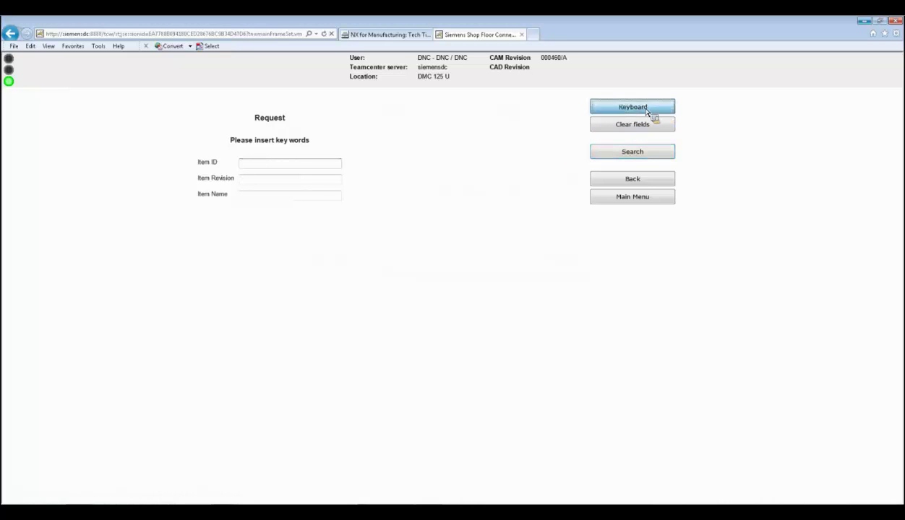
pyautogui.click(649, 109)
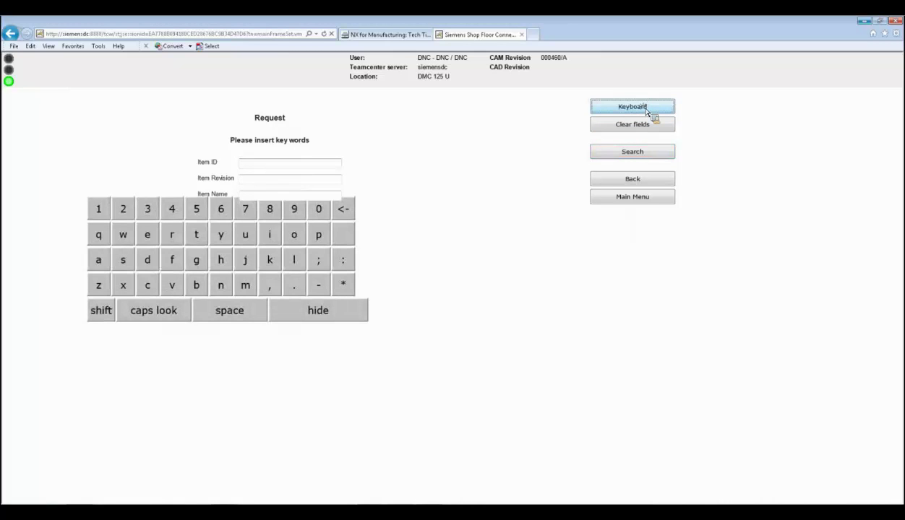
pyautogui.click(648, 111)
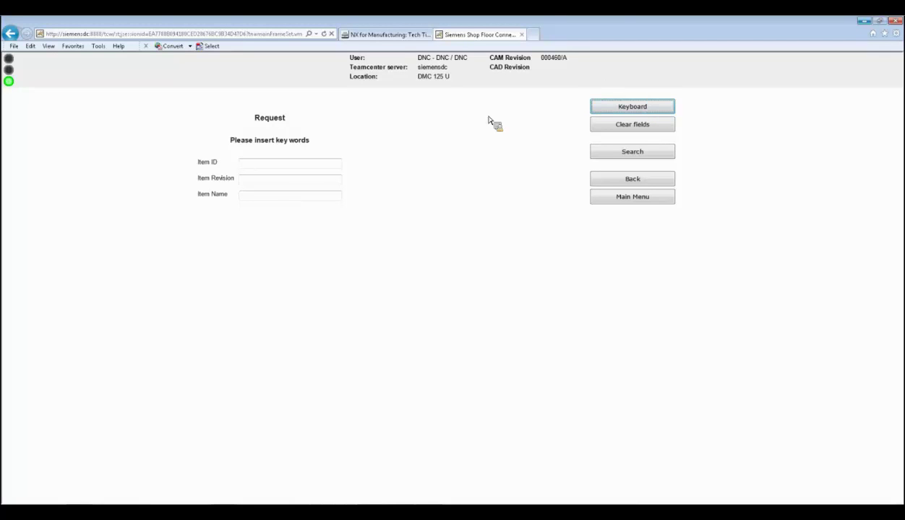
# - Search for items using the wildcard Item ID 0*460
pyautogui.click(300, 166)
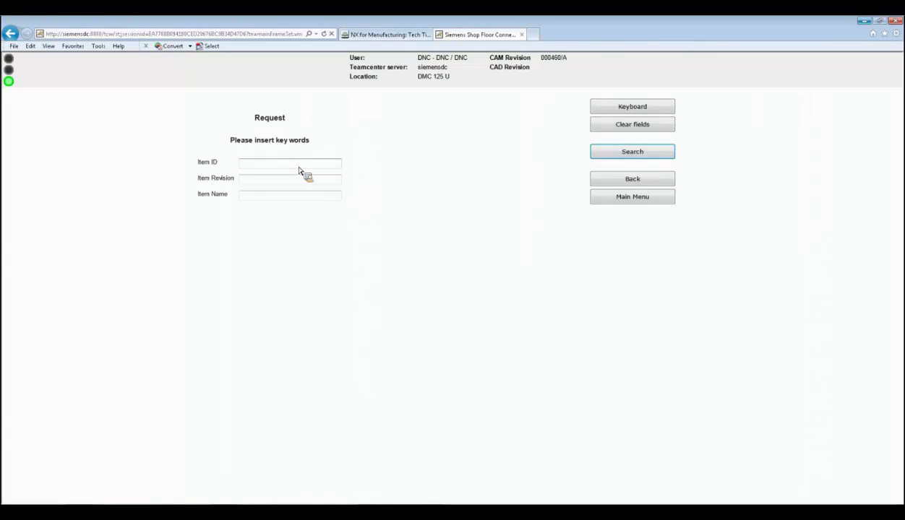
pyautogui.write('0*460')
pyautogui.click(648, 161)
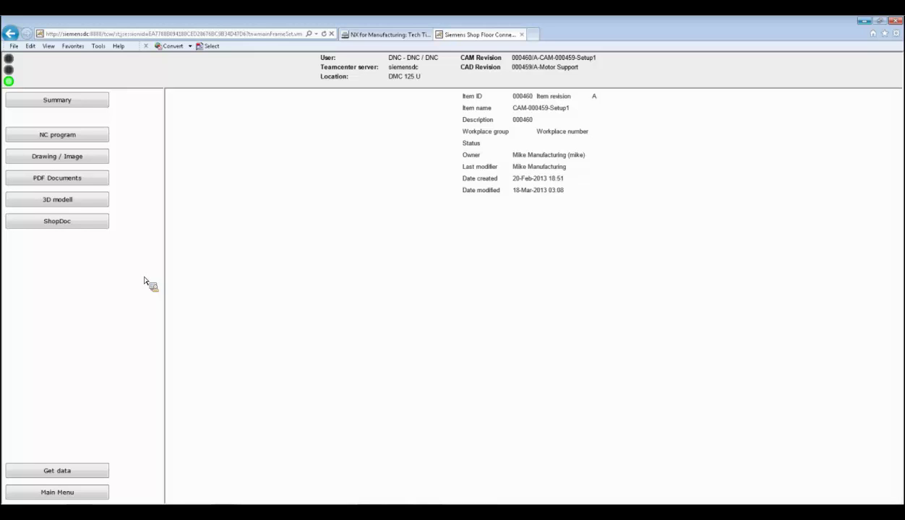
# - Read through the 1234.mpf program text in the mill_5_axis NC program dataset, then close it
pyautogui.click(63, 138)
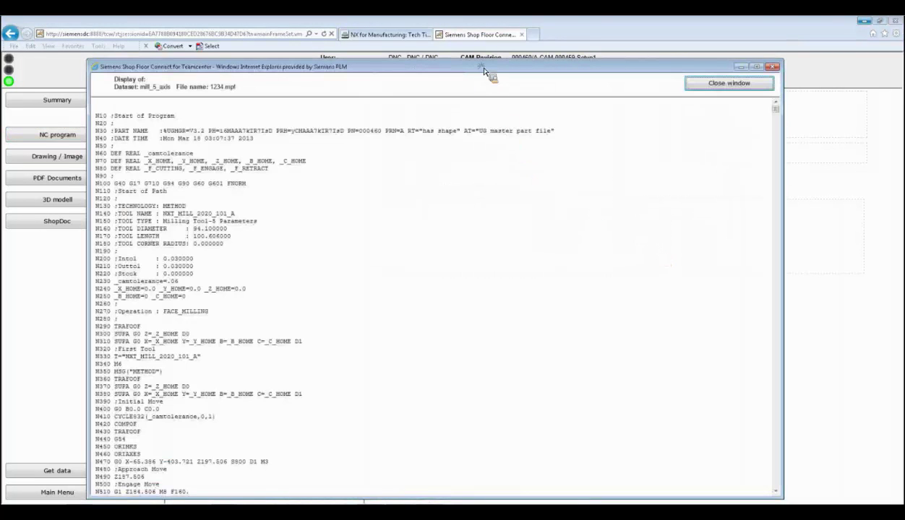
pyautogui.moveTo(484, 67); pyautogui.dragTo(493, 48)
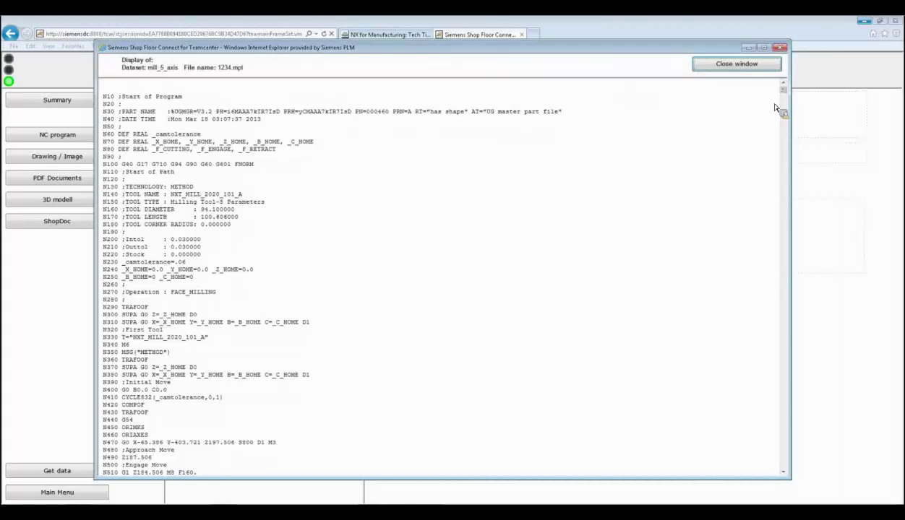
pyautogui.moveTo(787, 96); pyautogui.dragTo(793, 195)
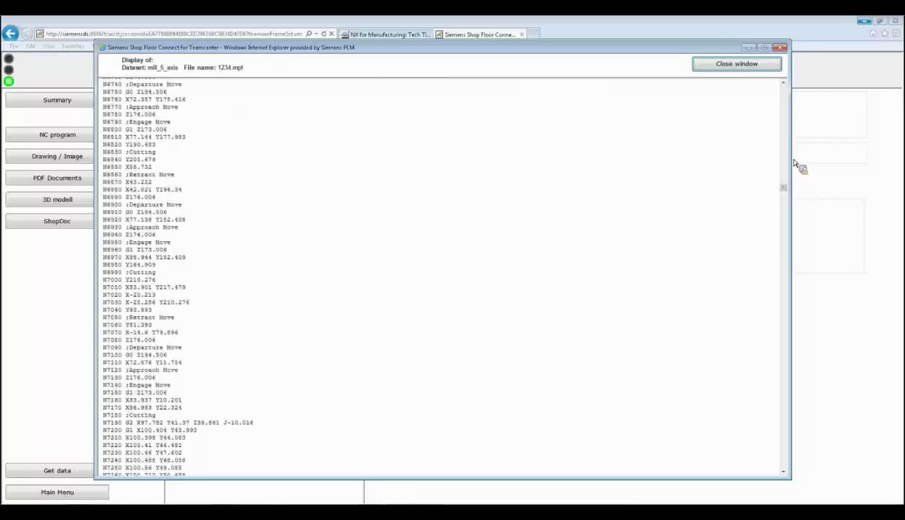
pyautogui.click(737, 65)
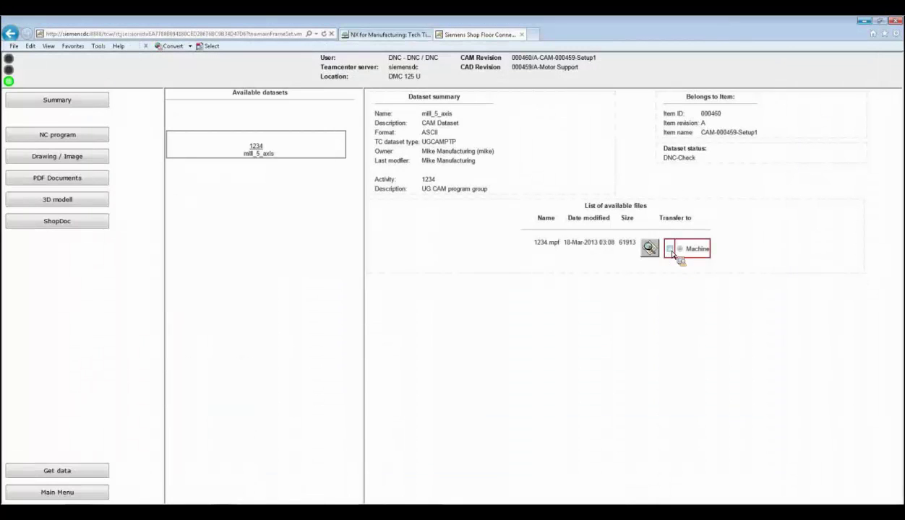
# - Transfer 1234.mpf to the Machine and go back to the item summary
pyautogui.click(670, 250)
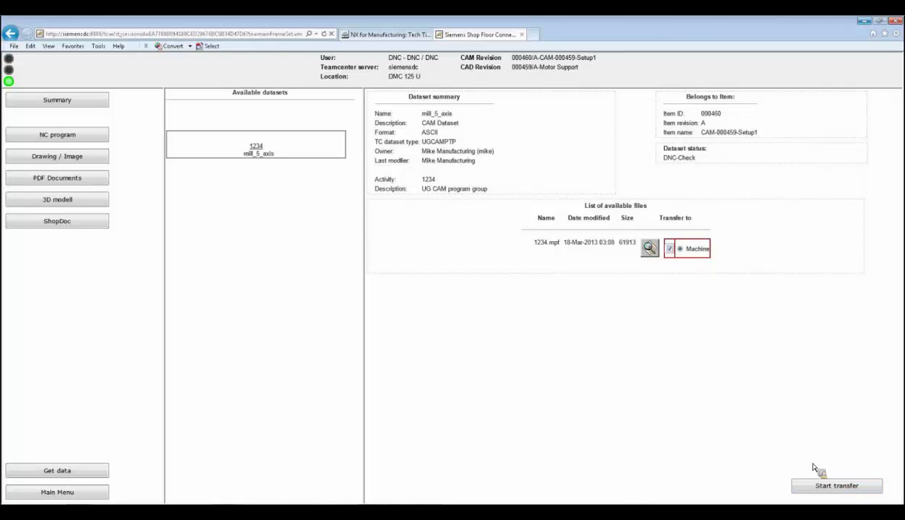
pyautogui.click(825, 488)
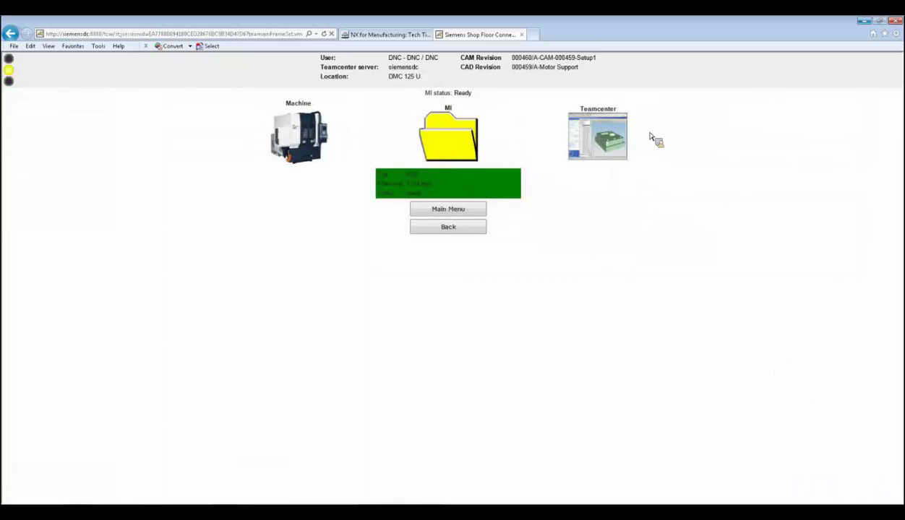
pyautogui.click(448, 228)
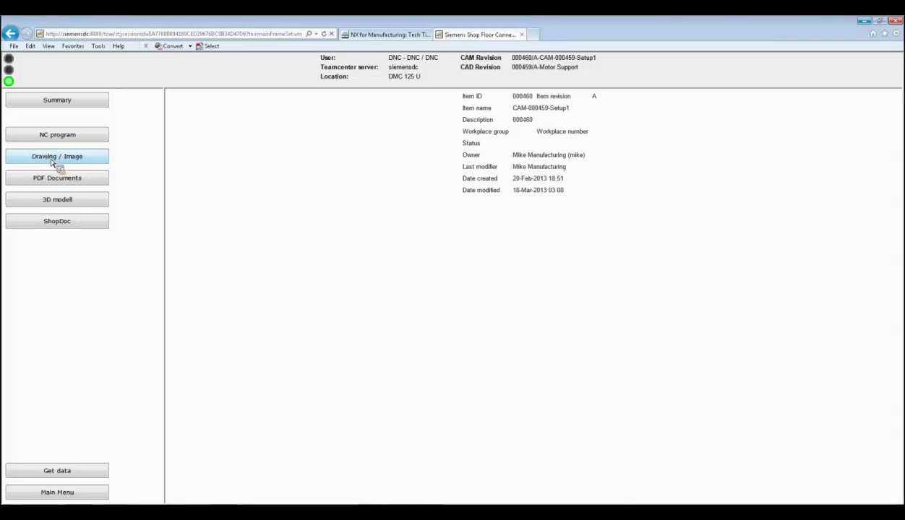
# - Preview Tool Image.jpg under Drawing / Image, then list the item's PDF Documents
pyautogui.click(52, 159)
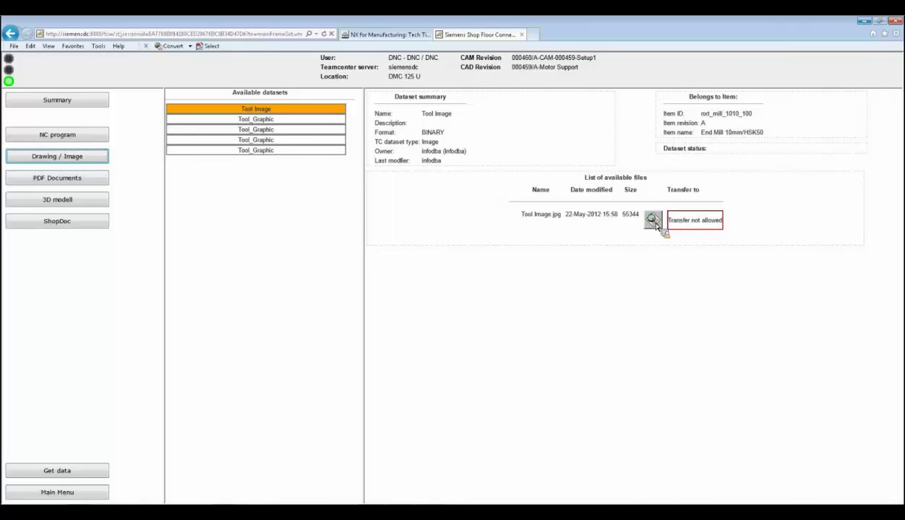
pyautogui.click(654, 221)
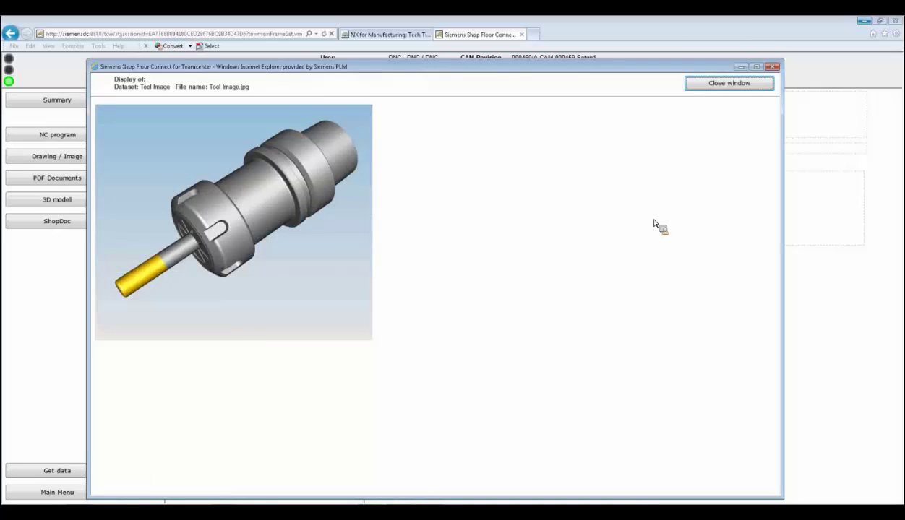
pyautogui.click(711, 85)
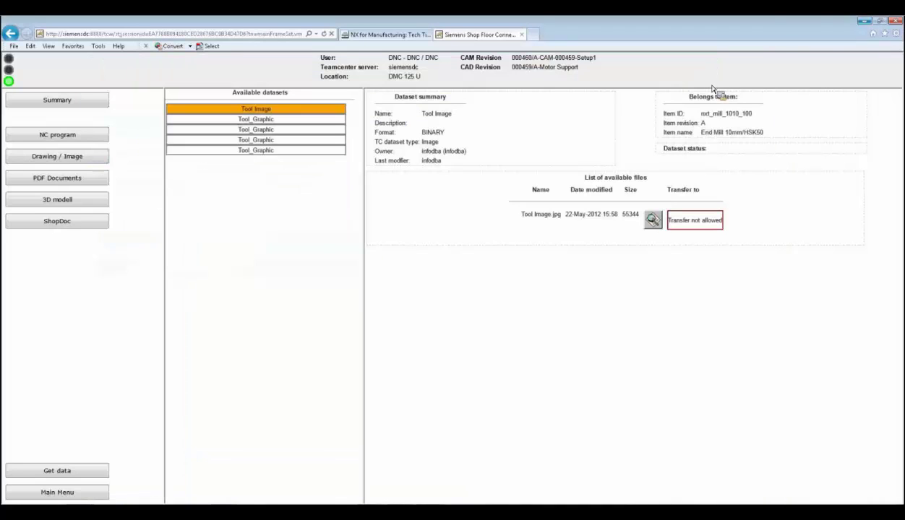
pyautogui.click(84, 181)
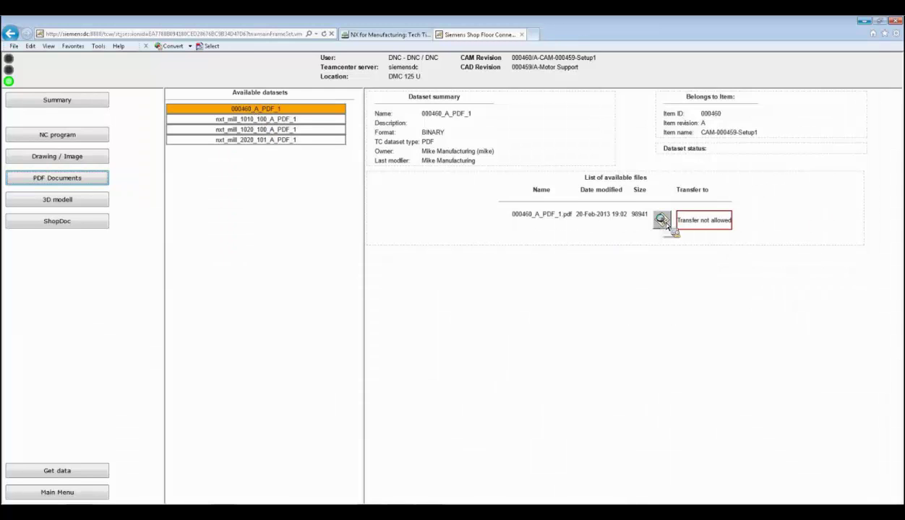
pyautogui.click(661, 221)
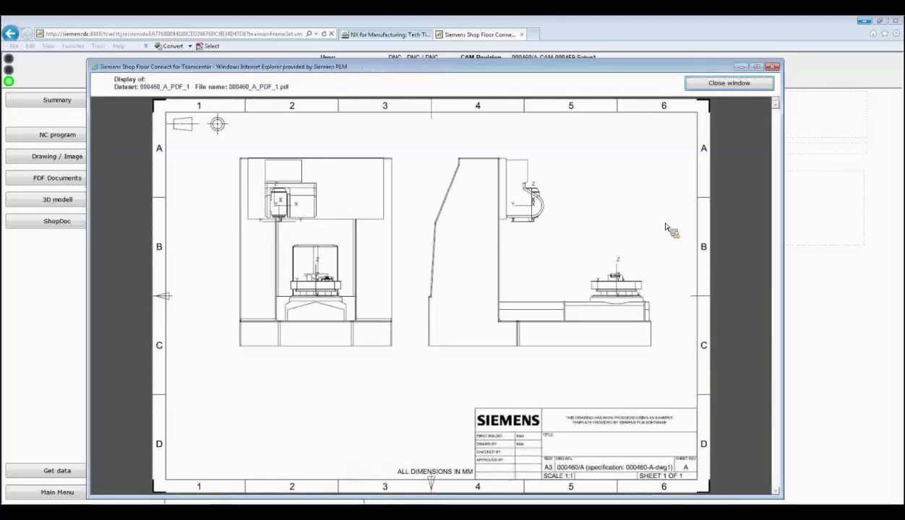
pyautogui.moveTo(522, 72); pyautogui.dragTo(522, 58)
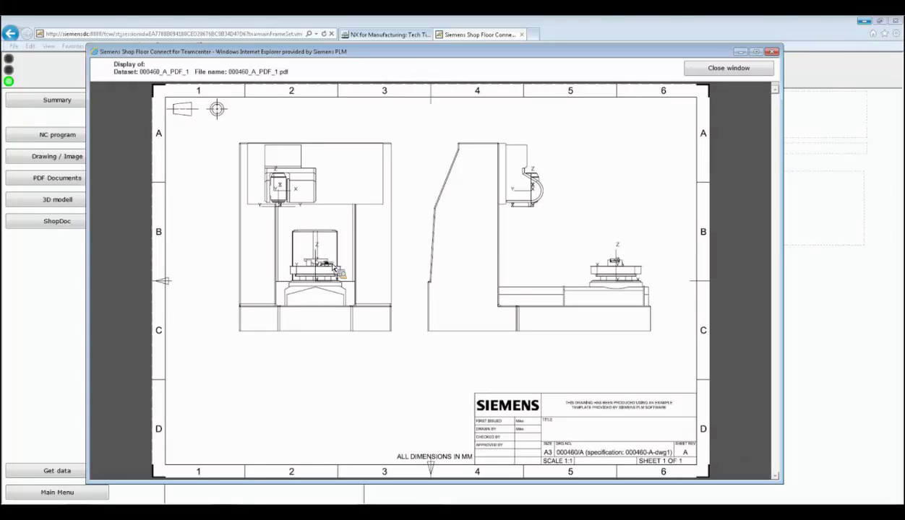
pyautogui.click(706, 72)
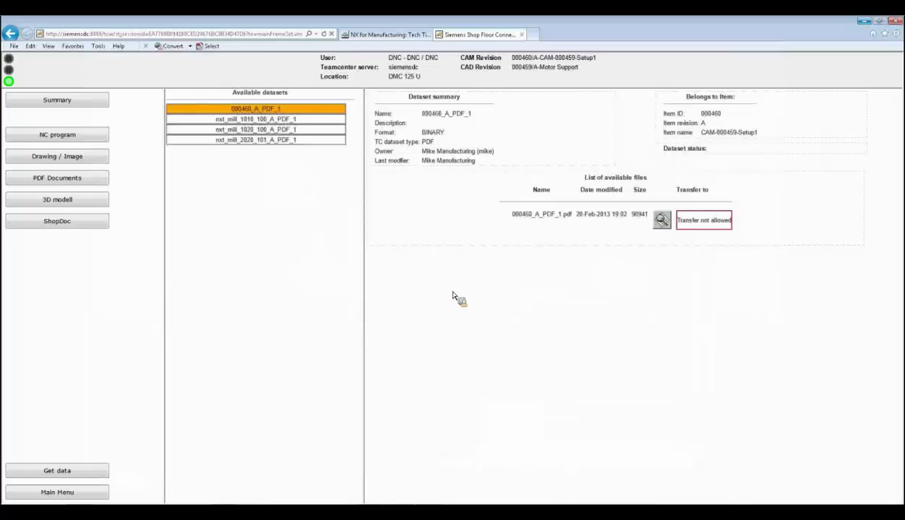
# - Open BODY$.jt from 3D model dataset 000459-A in the viewer
pyautogui.click(53, 202)
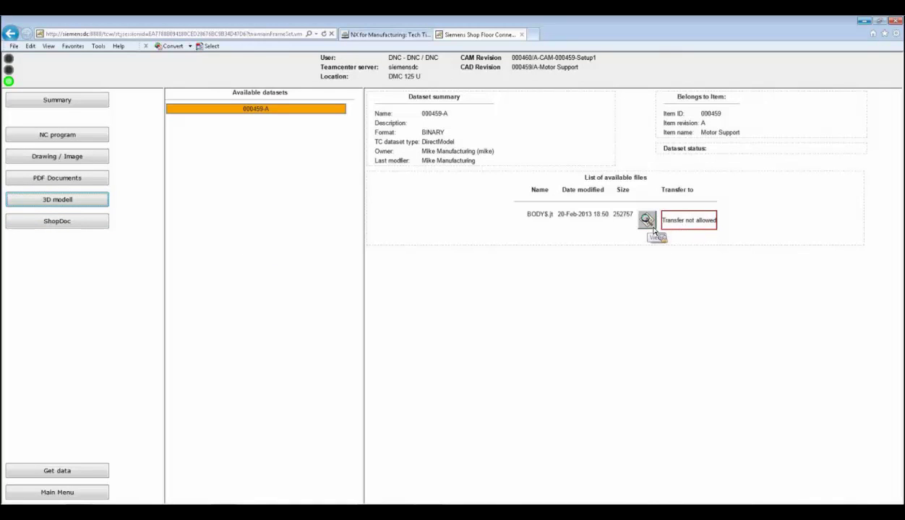
pyautogui.click(648, 222)
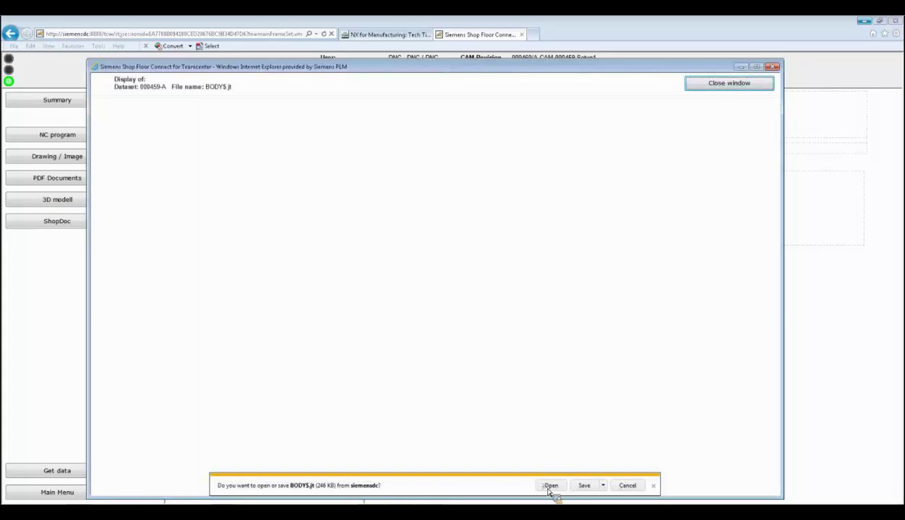
pyautogui.click(551, 486)
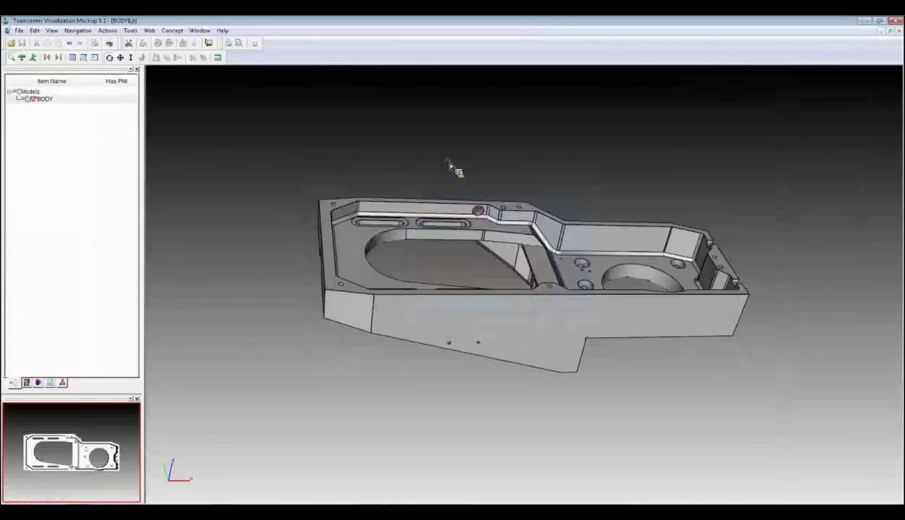
# - Rotate the BODY part to see its top face, then close Visualization Mockup
pyautogui.moveTo(450, 167); pyautogui.dragTo(512, 205)
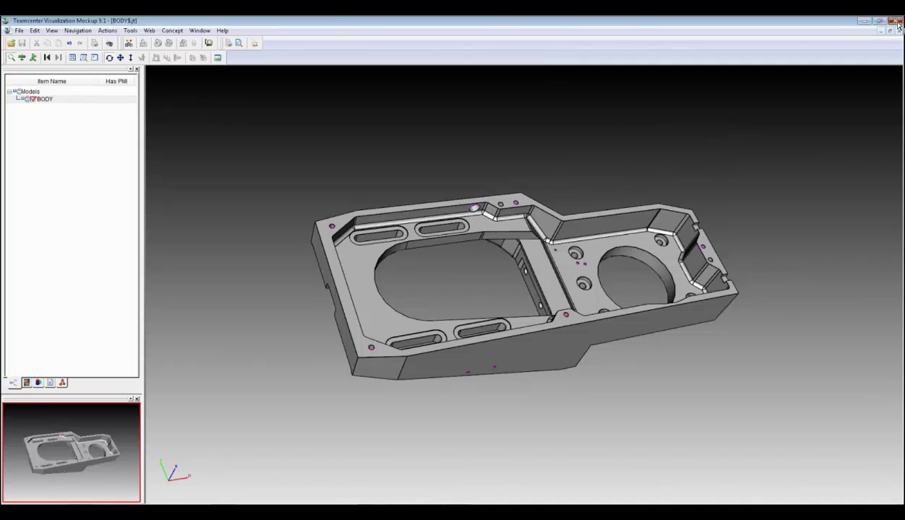
pyautogui.click(897, 22)
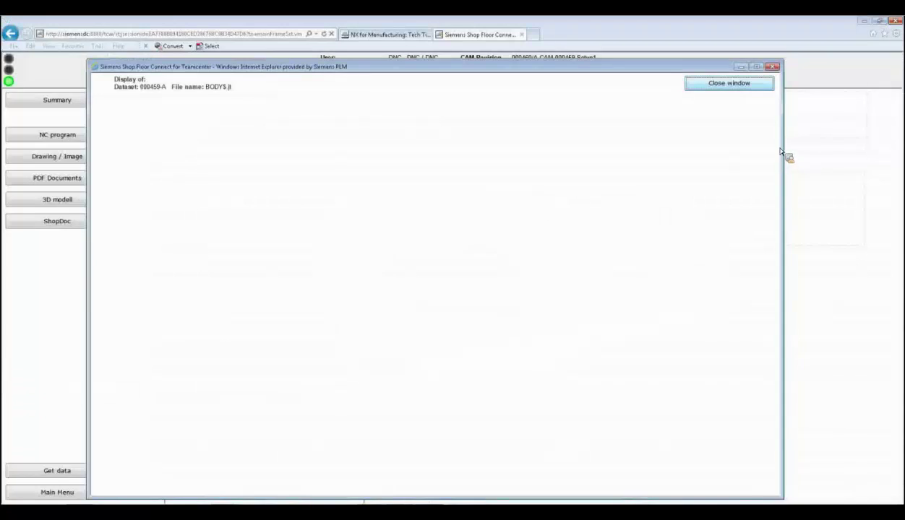
# - Close the file display, review the 1234.html ShopDoc sheet and its POCKETING path image, then close it
pyautogui.click(747, 87)
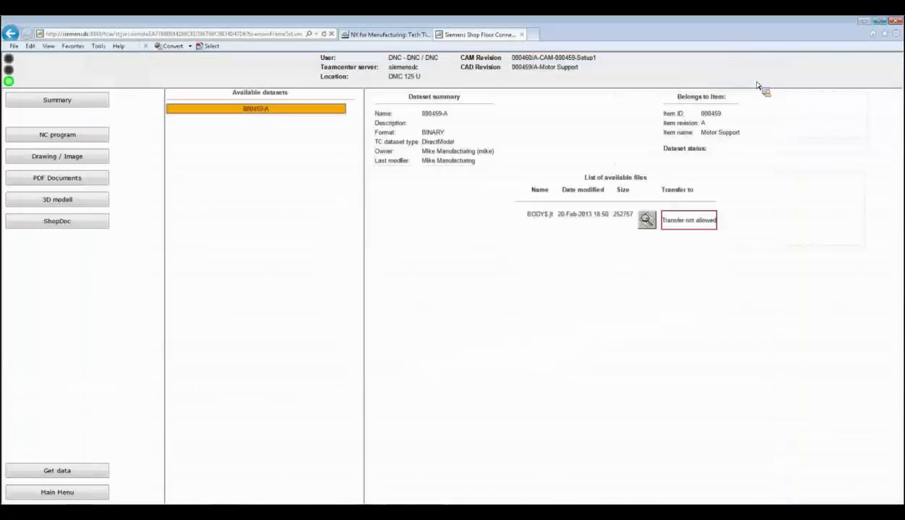
pyautogui.click(87, 223)
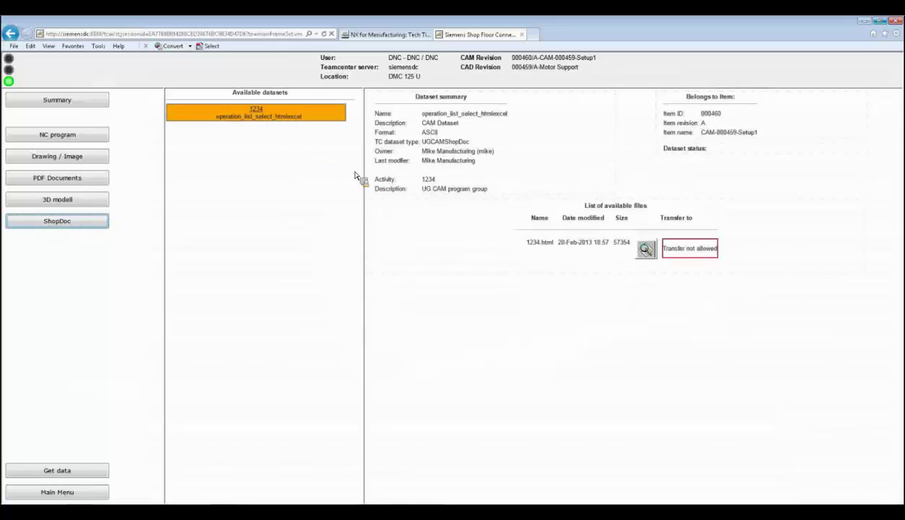
pyautogui.click(646, 251)
pyautogui.click(646, 251)
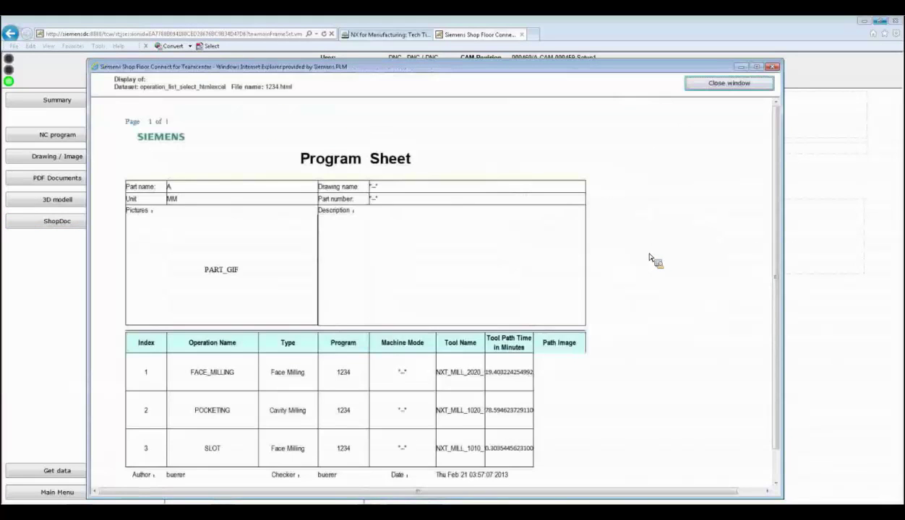
pyautogui.scroll(-1, 630, 253)
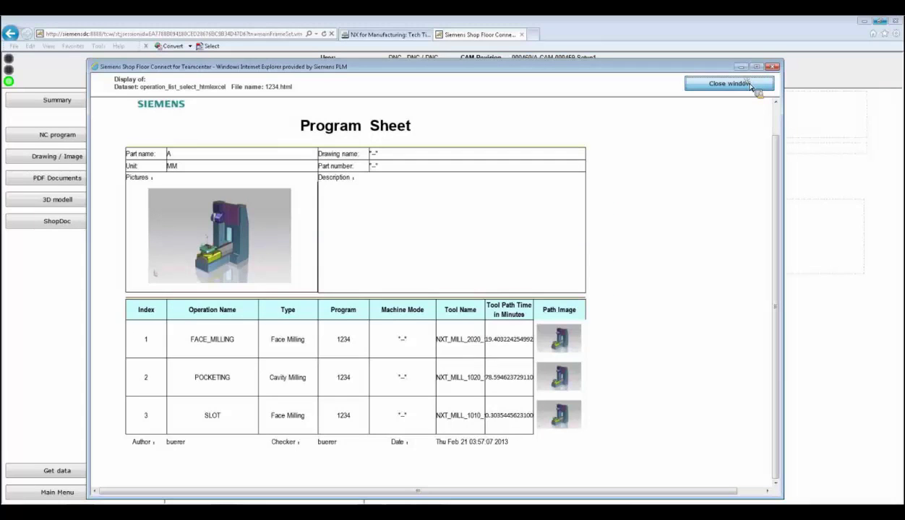
pyautogui.click(574, 378)
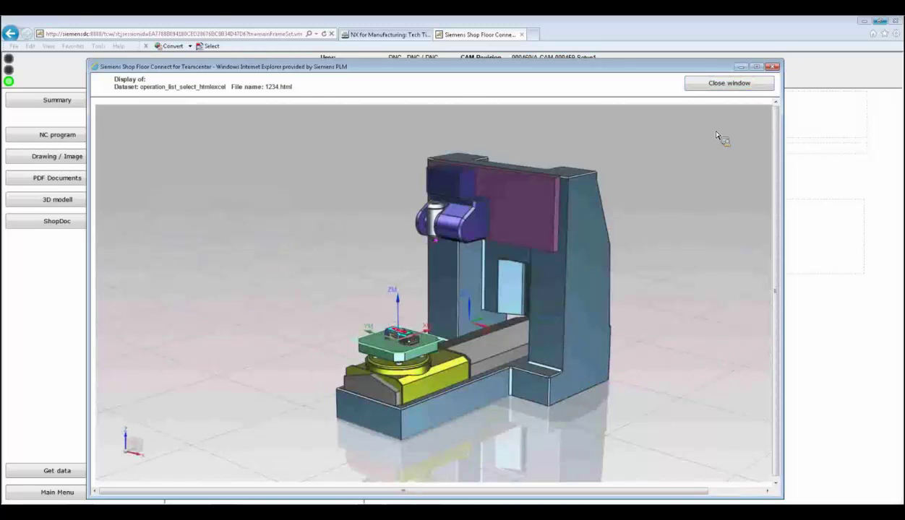
pyautogui.click(728, 85)
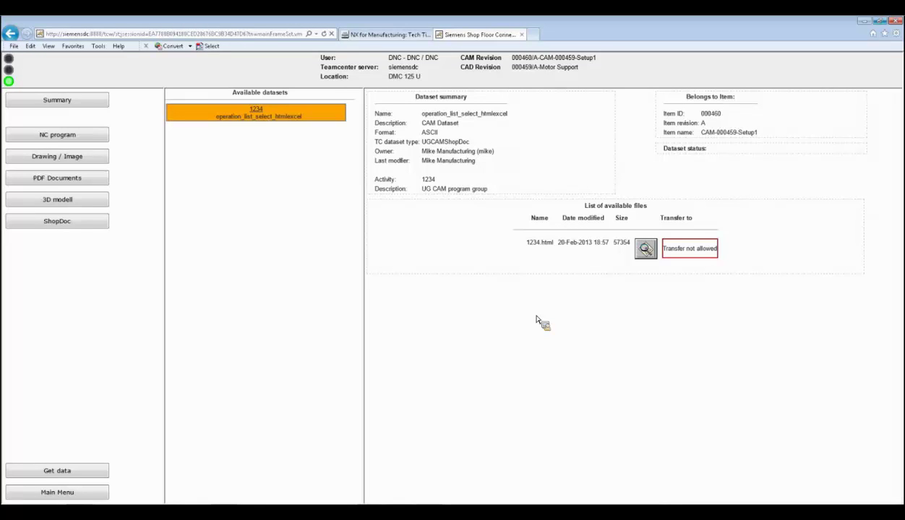
# - Switch to the NC program dataset mill_5_axis listing 1234.mpf
pyautogui.click(72, 137)
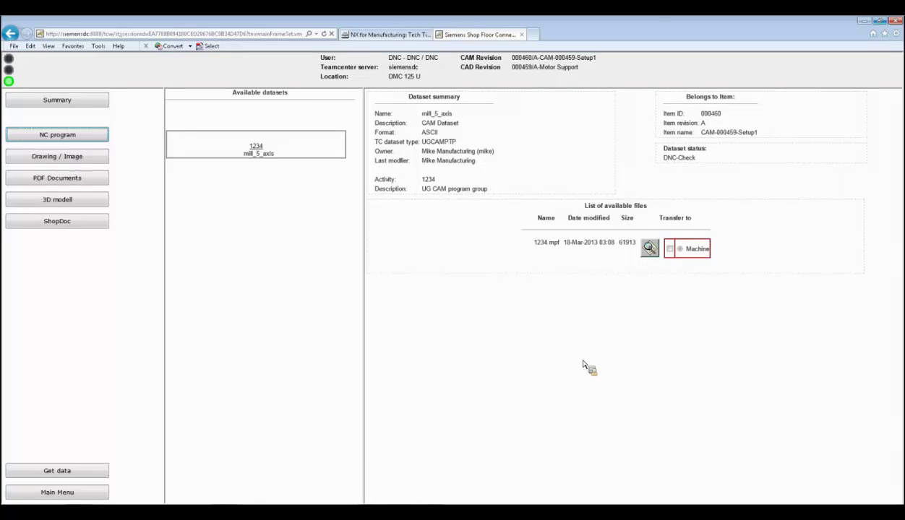
# - Go to \\siemensdc in a new Explorer window, correcting the misspelled server name
pyautogui.press('super+e')
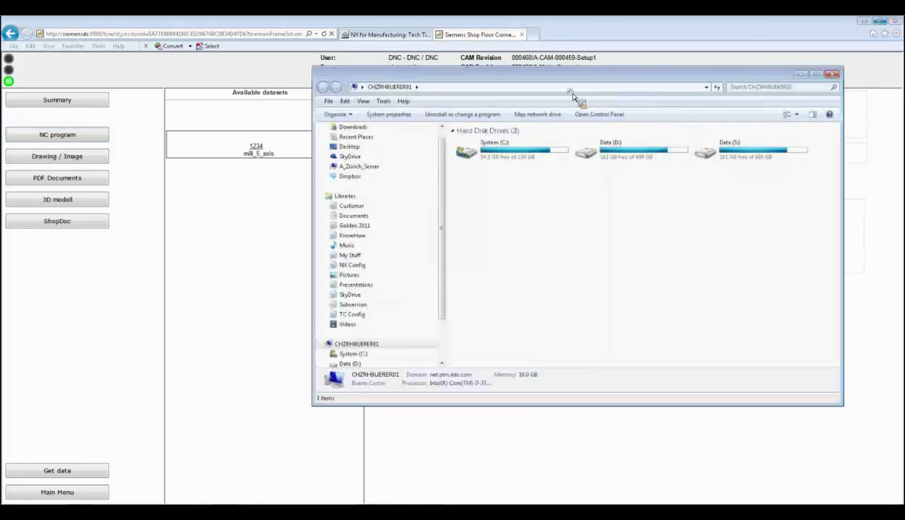
pyautogui.click(548, 86)
pyautogui.write('\\\\')
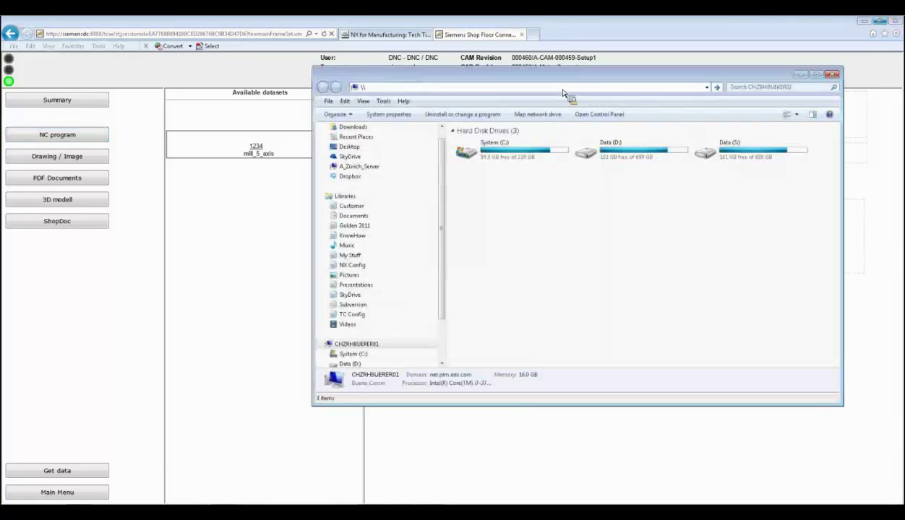
pyautogui.write('siemnsdc')
pyautogui.hotkey('ctrl', 'a')
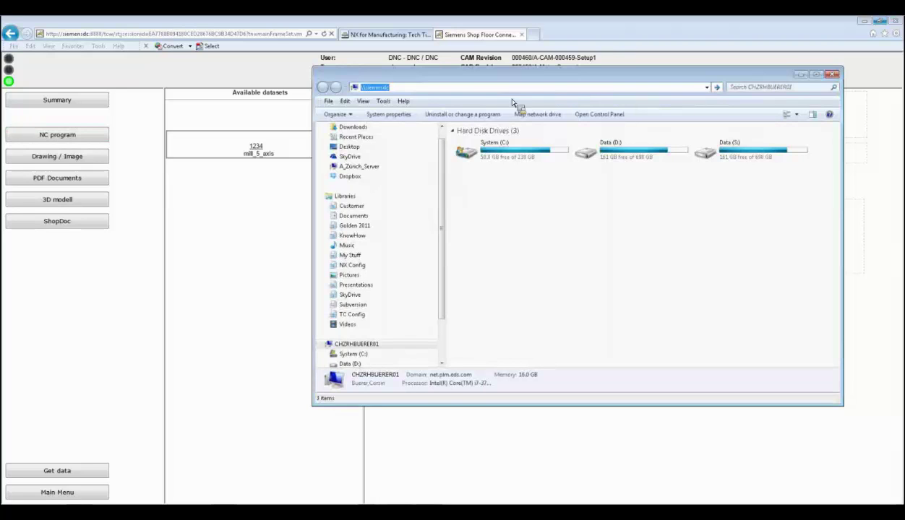
pyautogui.click(377, 87)
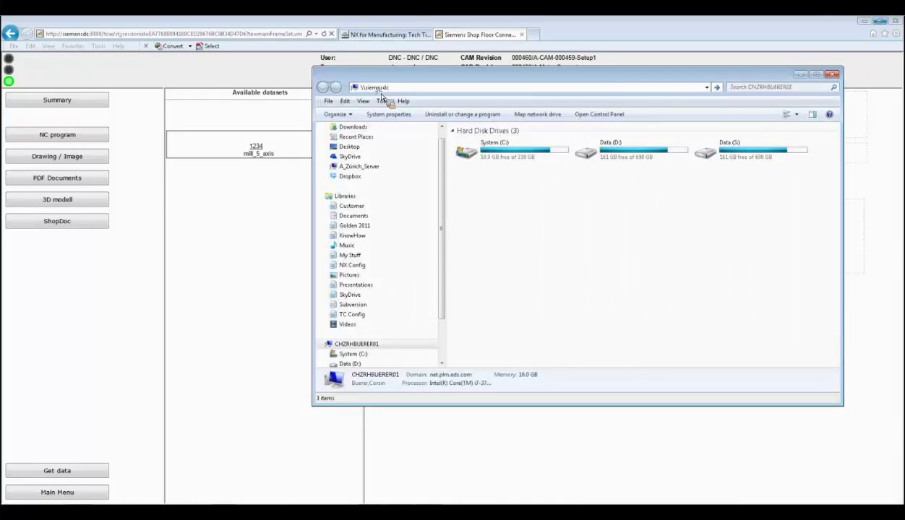
pyautogui.write('e')
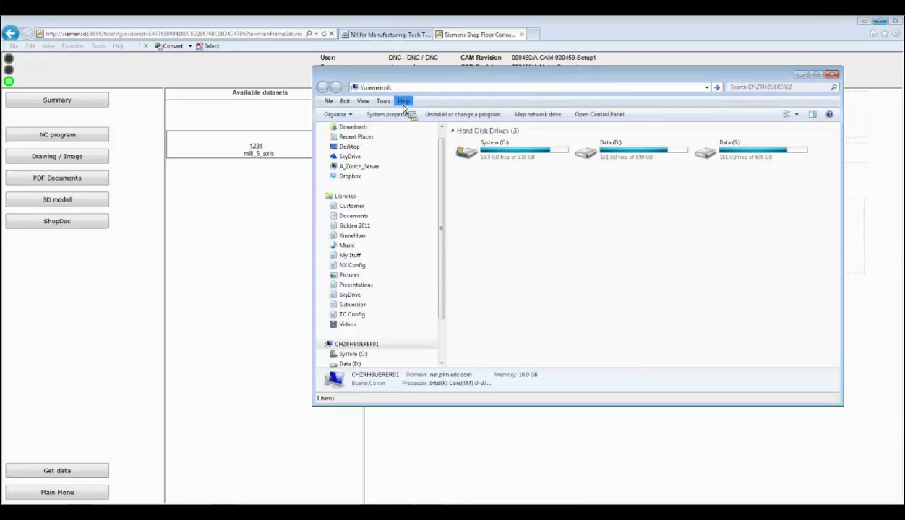
pyautogui.press('Return')
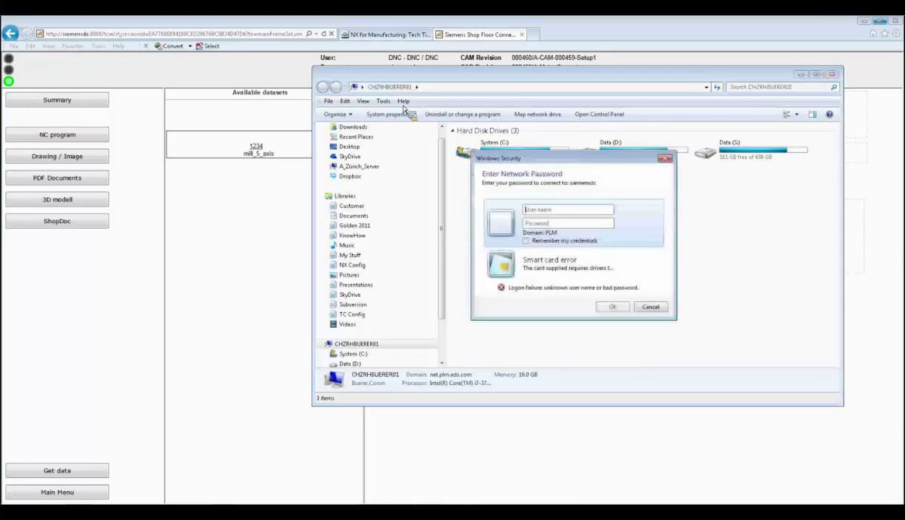
# - Sign in to the server as Administrator with the account password
pyautogui.write('Admini')
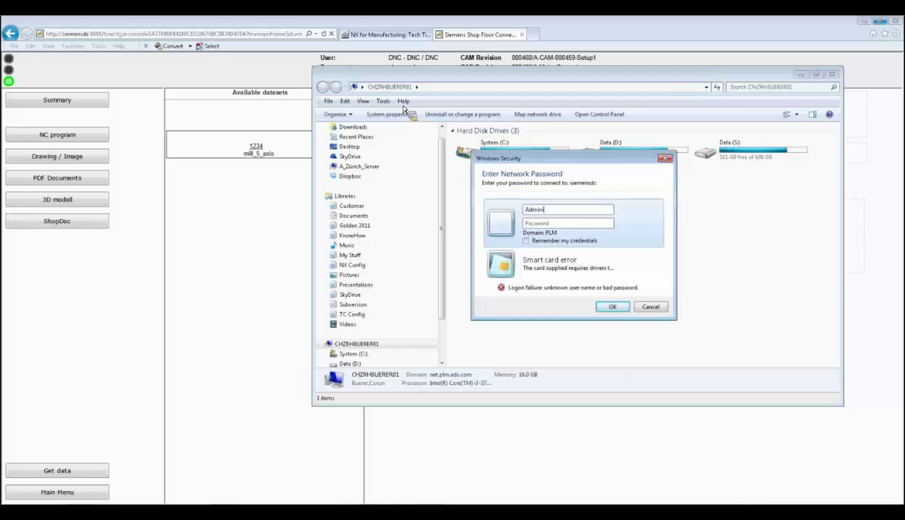
pyautogui.write('strator')
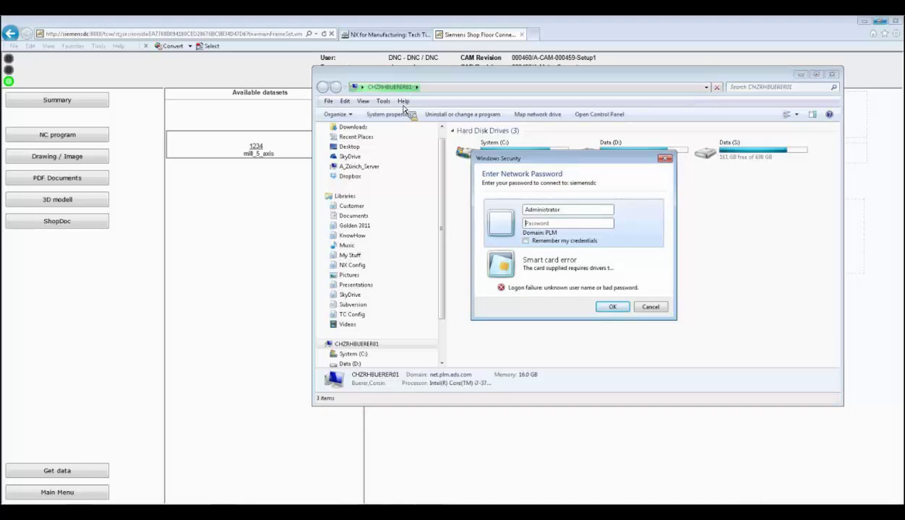
pyautogui.press('Tab')
pyautogui.write('*****')
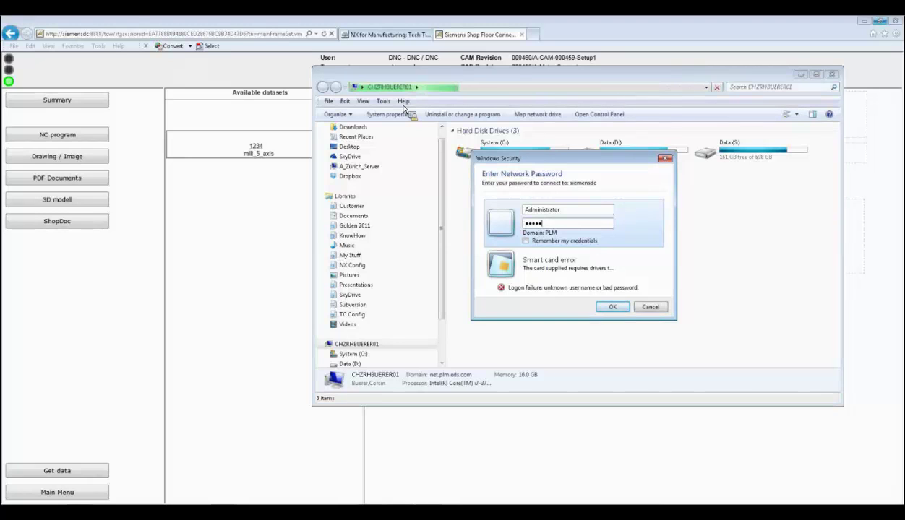
pyautogui.write('*')
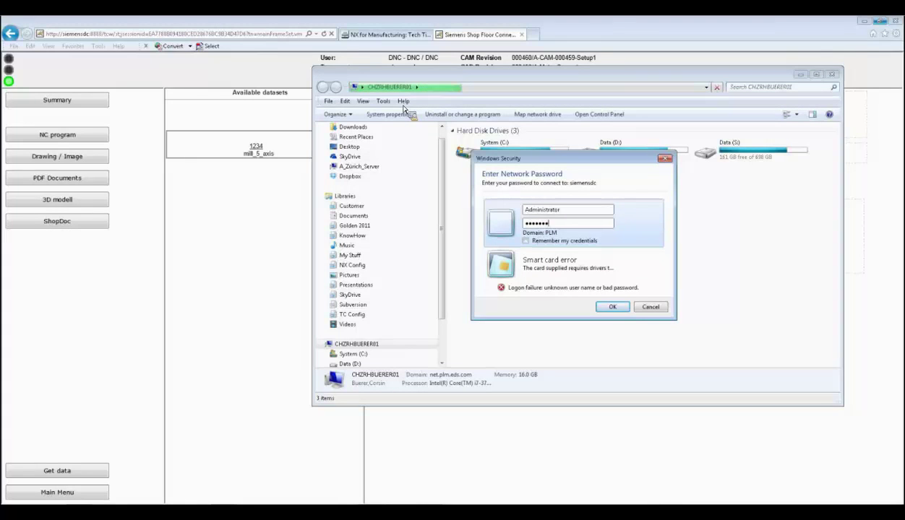
pyautogui.press('Return')
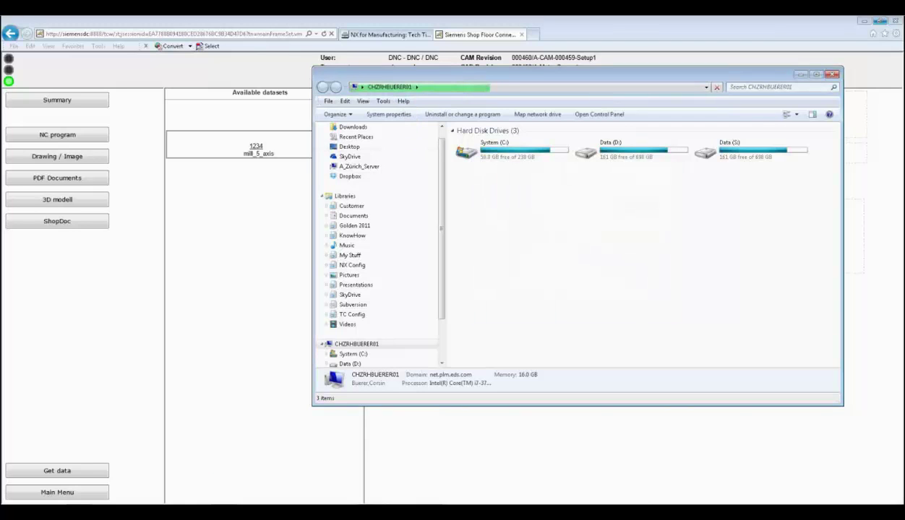
# - Open the SFCTransfer share and duplicate 1234.mpf in the same folder
pyautogui.moveTo(127, 497)
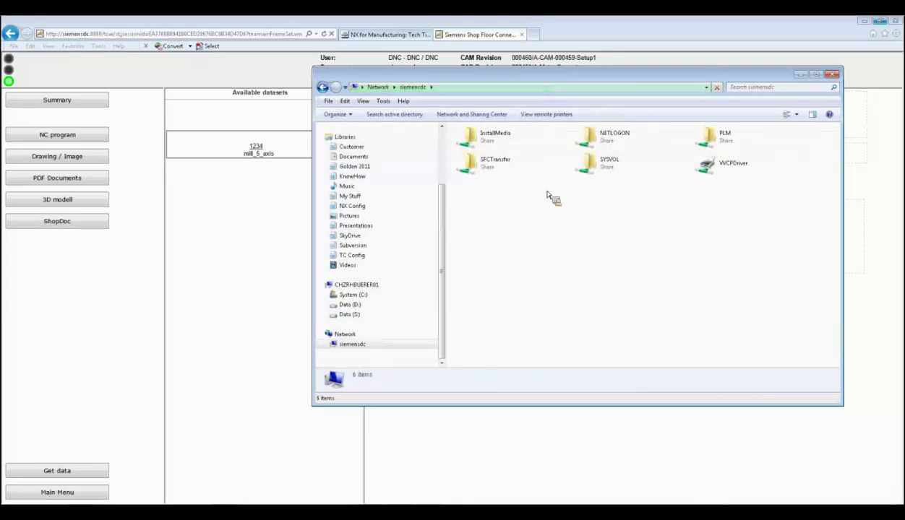
pyautogui.doubleClick(499, 172)
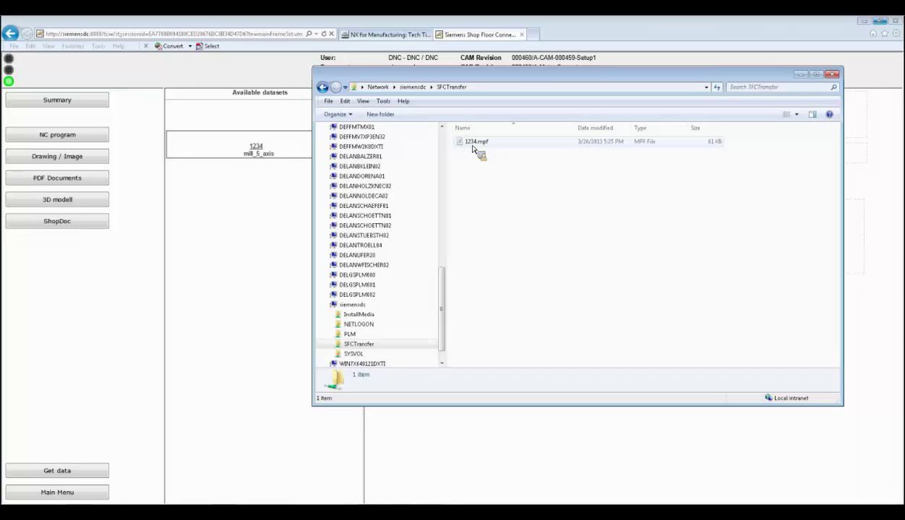
pyautogui.moveTo(474, 149); pyautogui.dragTo(491, 207, button='right')
pyautogui.click(517, 240)
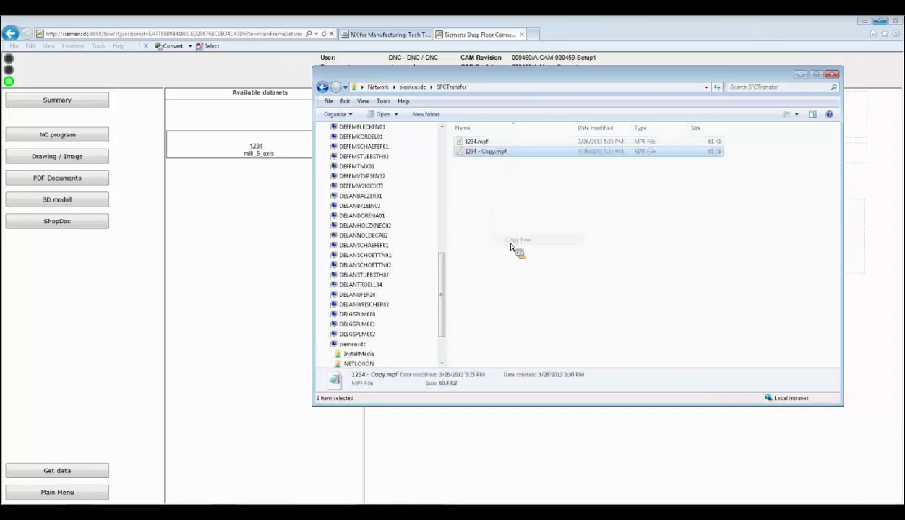
# - Rename the copy to 1234-opt.mpf and open it in Notepad++
pyautogui.click(478, 153)
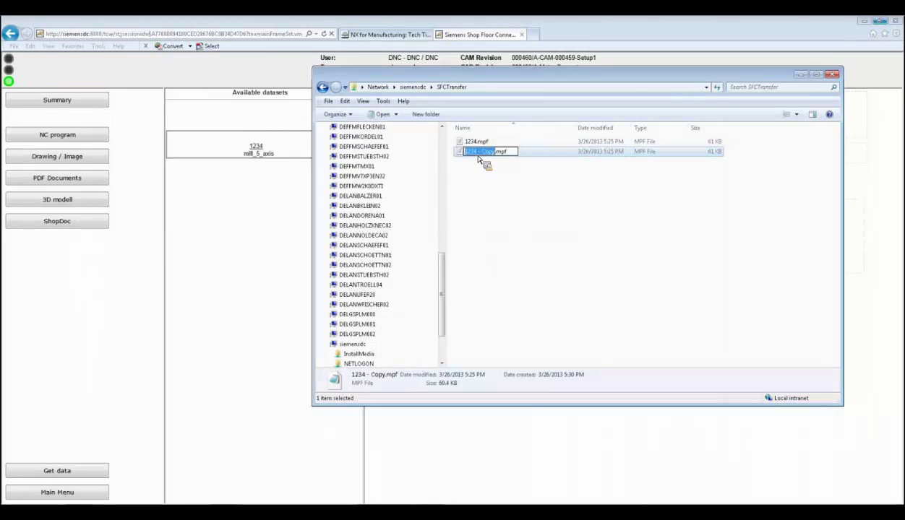
pyautogui.write('mo')
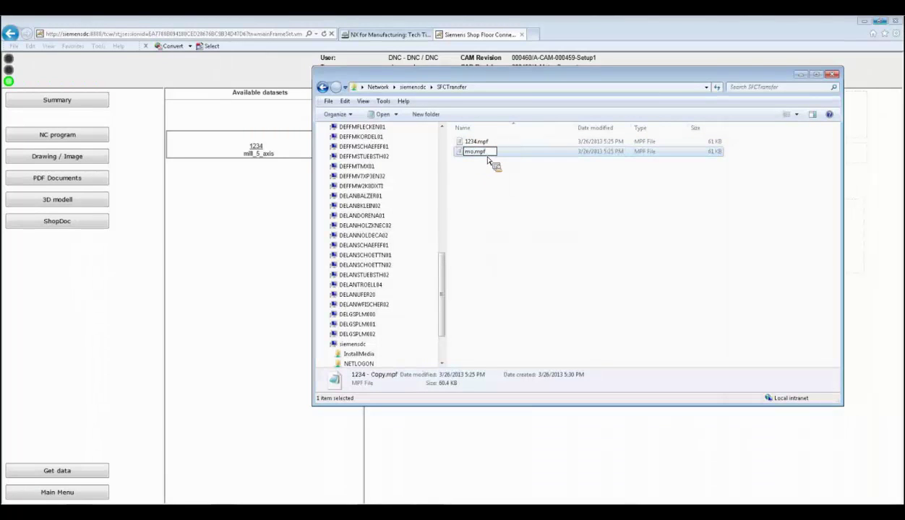
pyautogui.press('BackSpace')
pyautogui.press('BackSpace')
pyautogui.write('1234-opt')
pyautogui.press('Return')
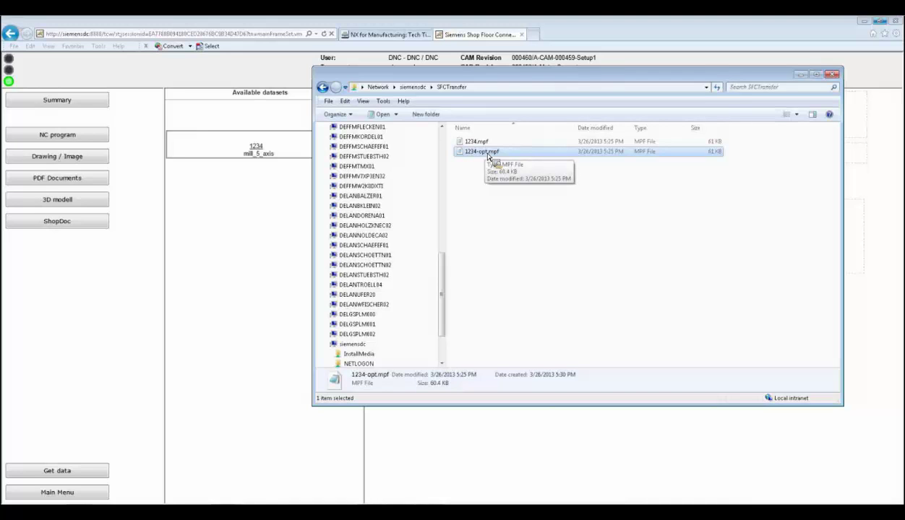
pyautogui.rightClick(488, 154)
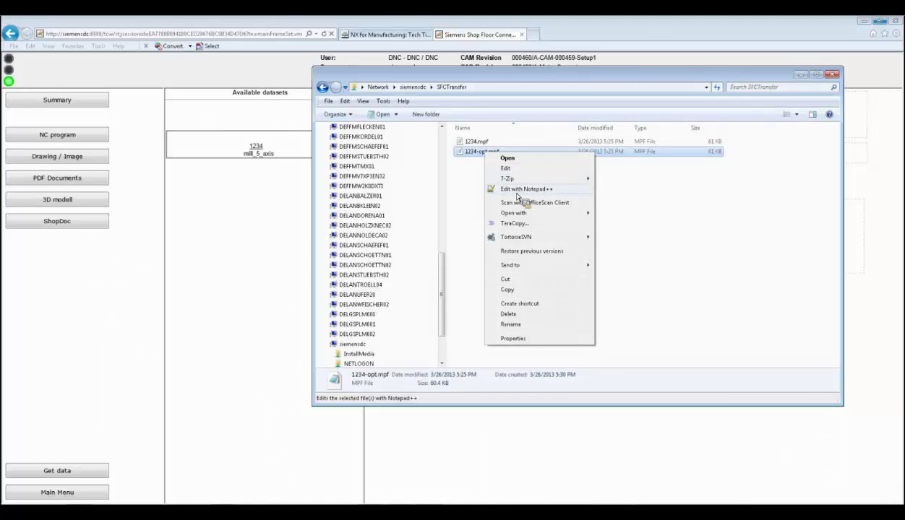
pyautogui.click(518, 193)
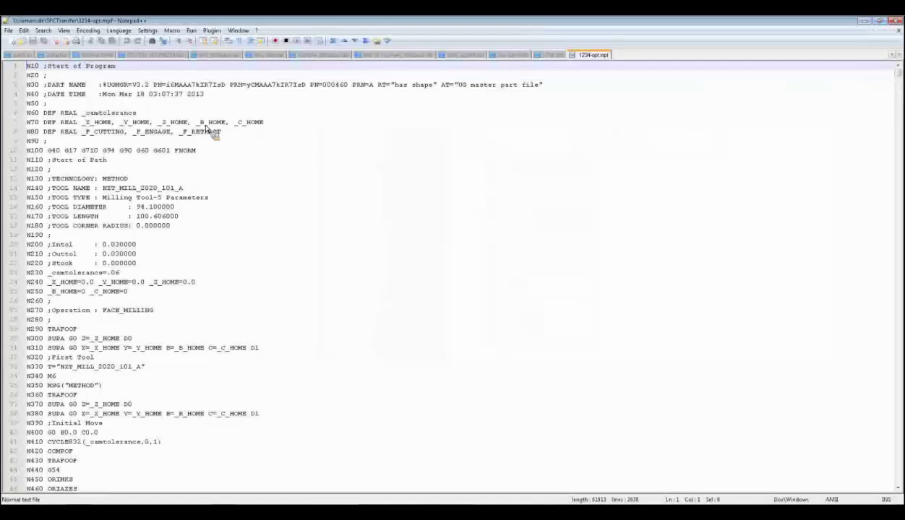
# - Replace line 3's PART NAME comment with 'this is a shopfloor modified nc program', save, and close Notepad++
pyautogui.click(47, 85)
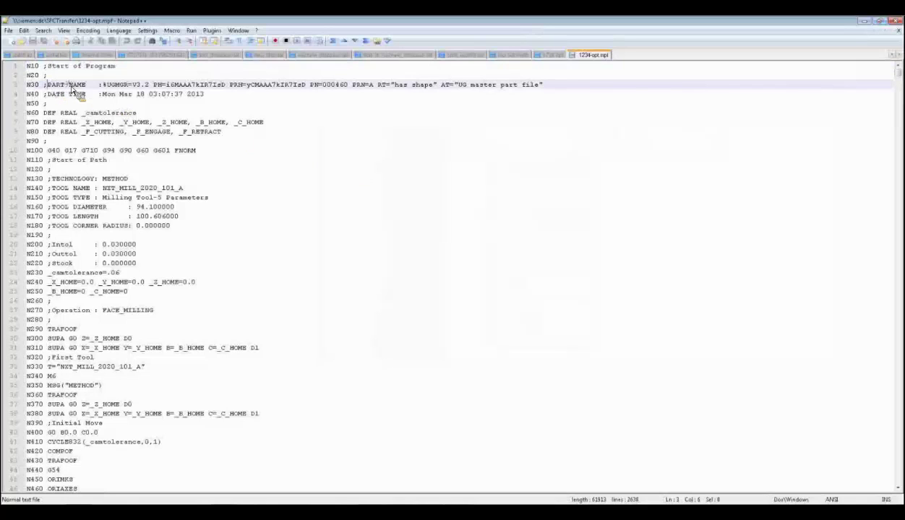
pyautogui.moveTo(73, 87); pyautogui.dragTo(553, 91)
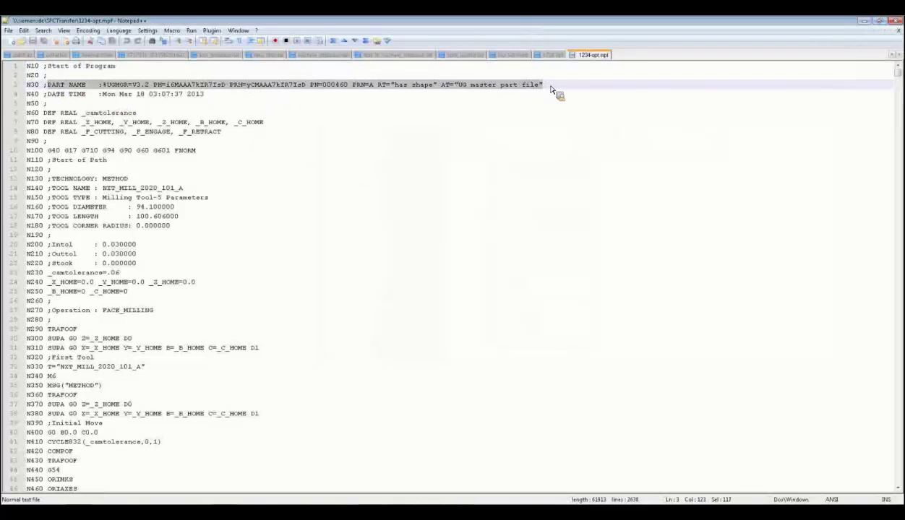
pyautogui.write('thi')
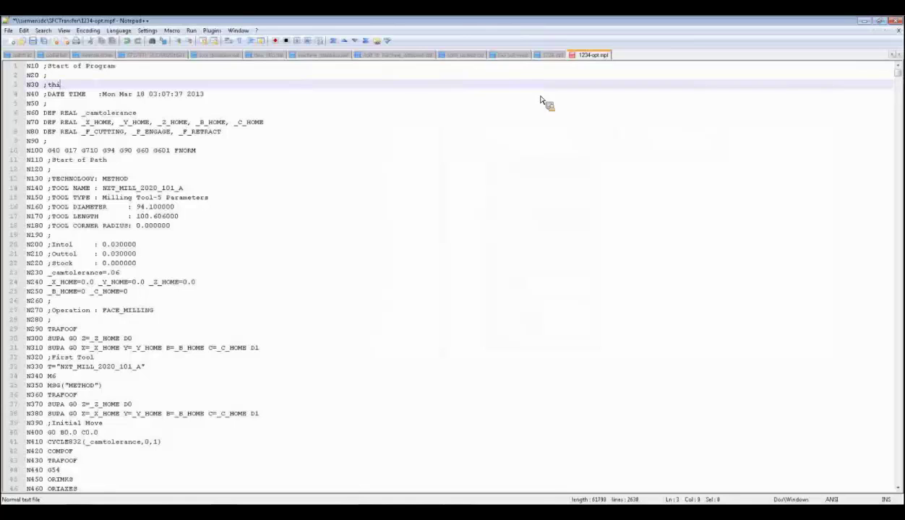
pyautogui.write('s is a shopfloor modified ')
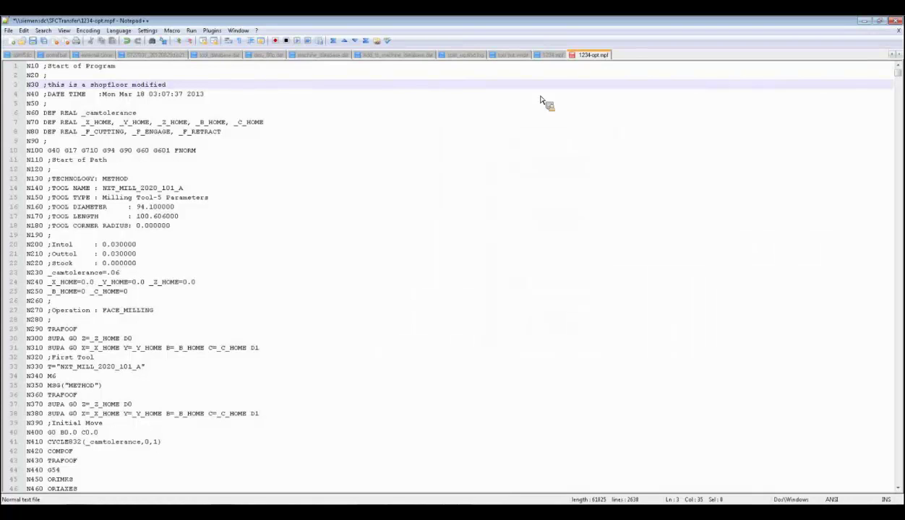
pyautogui.write('no program')
pyautogui.click(34, 41)
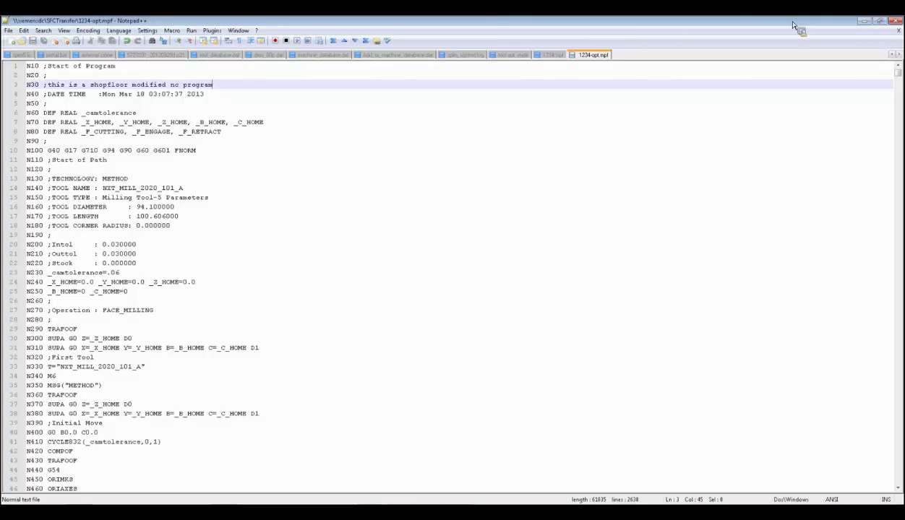
pyautogui.click(895, 20)
pyautogui.click(600, 263)
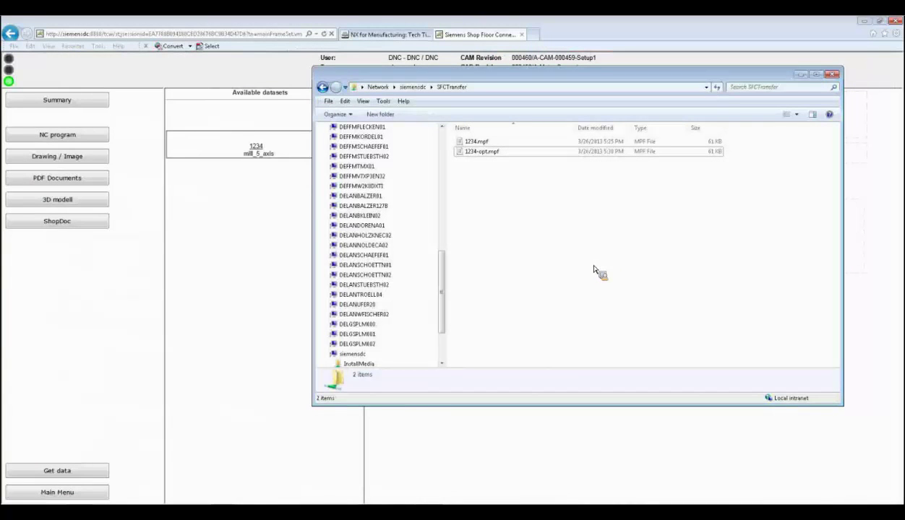
# - Bring the Shop Floor Connect mill_5_axis dataset page back in front of Explorer
pyautogui.click(196, 297)
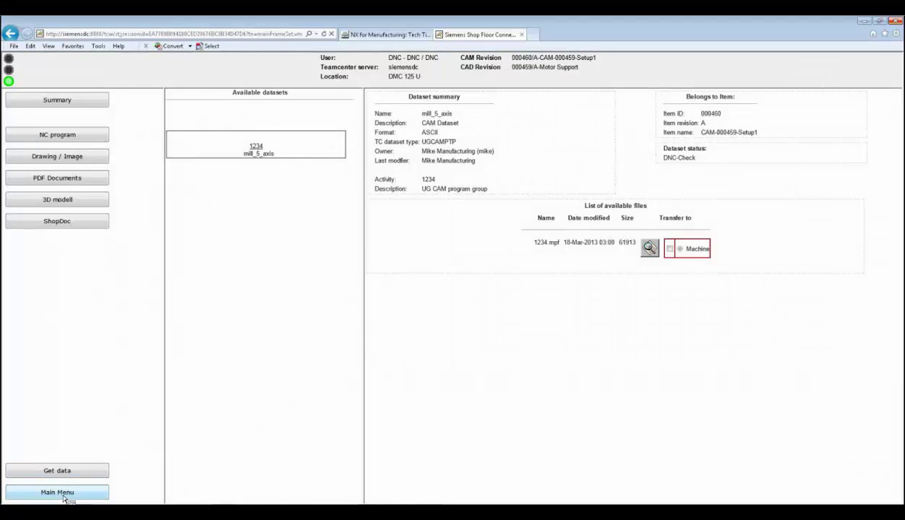
# - Under Main Menu > Upload data, select 1234-opt.mpf as the NC program and continue to the form
pyautogui.click(66, 494)
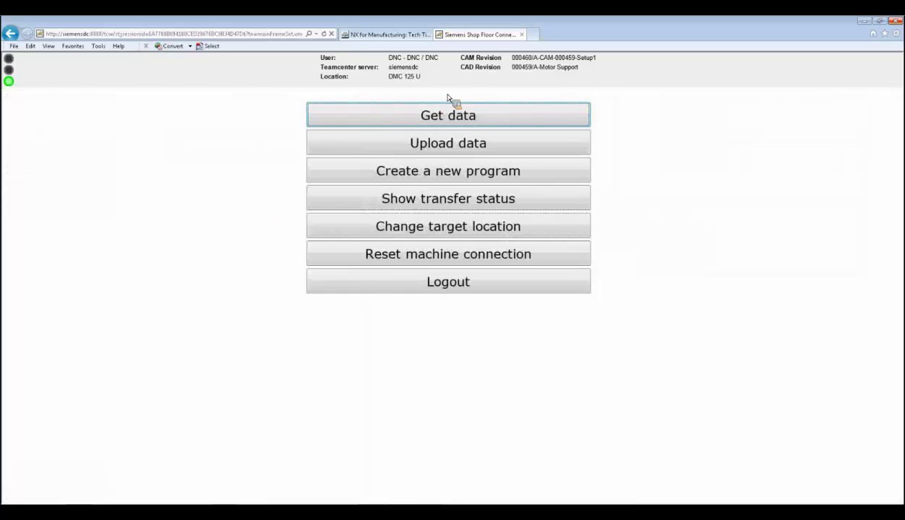
pyautogui.click(449, 146)
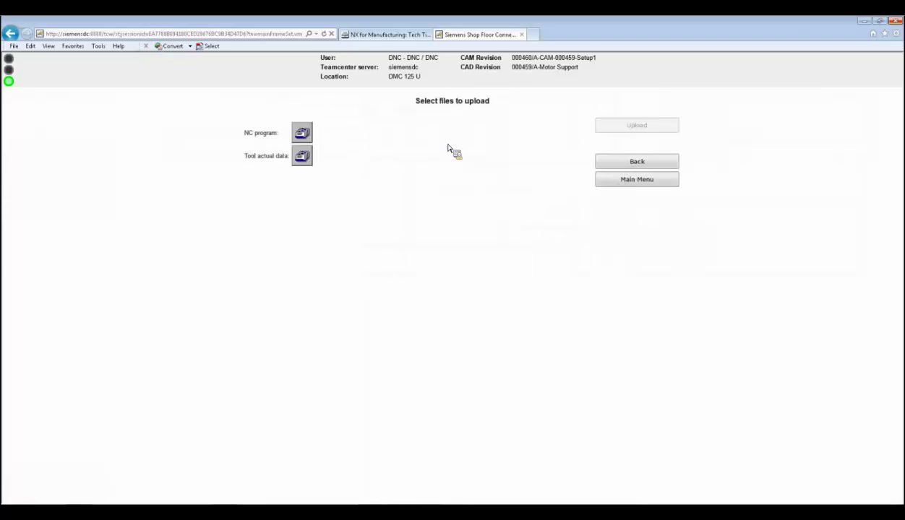
pyautogui.click(302, 135)
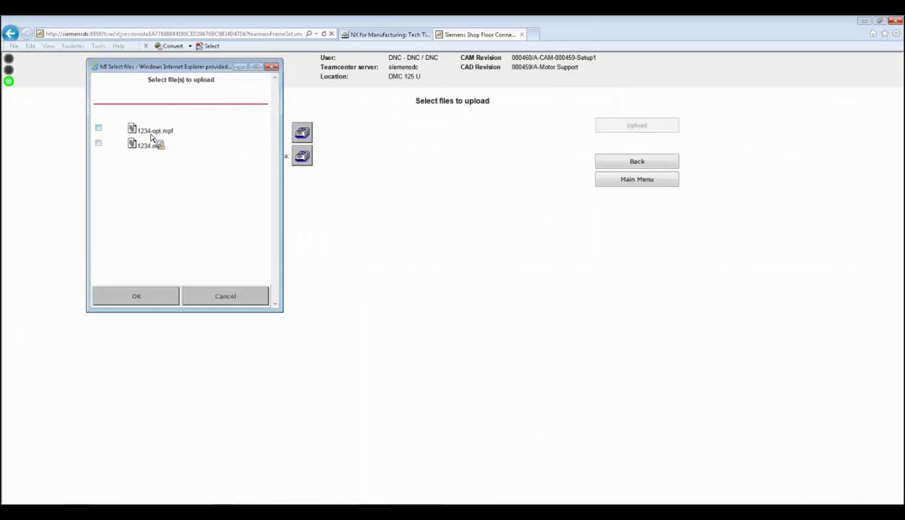
pyautogui.click(98, 128)
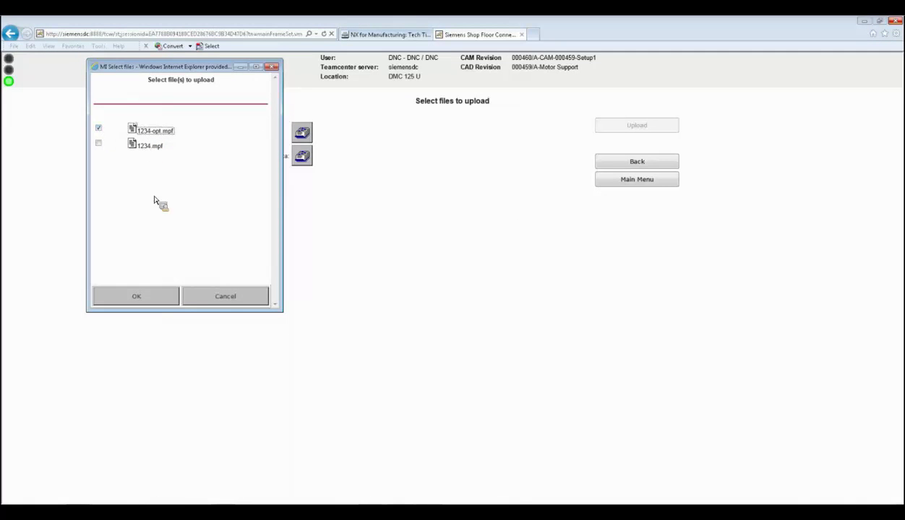
pyautogui.click(174, 299)
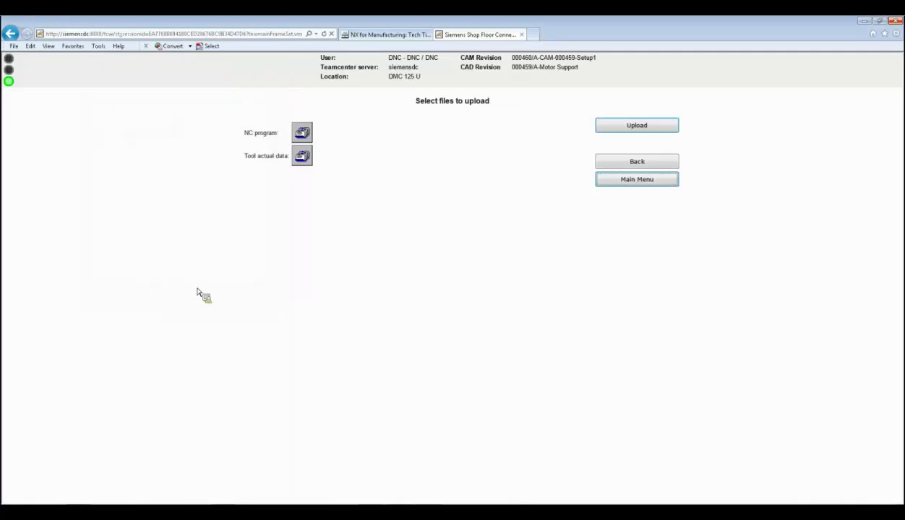
pyautogui.click(637, 126)
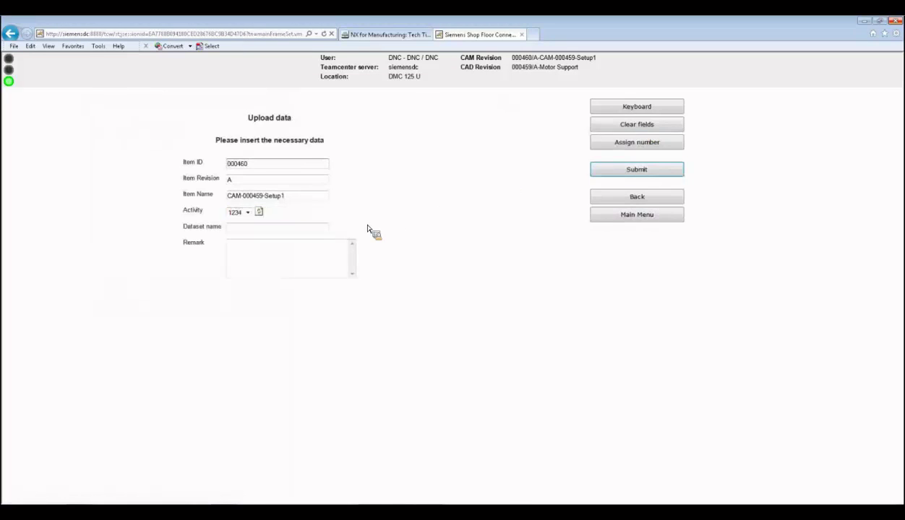
# - Name the new dataset 'optimized to check' and submit the upload
pyautogui.click(241, 230)
pyautogui.write('opt')
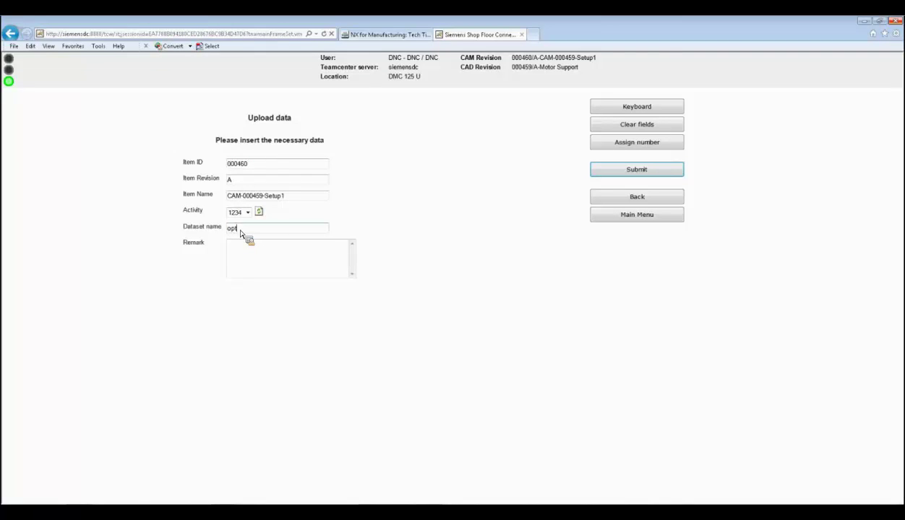
pyautogui.write('imized to check')
pyautogui.click(638, 170)
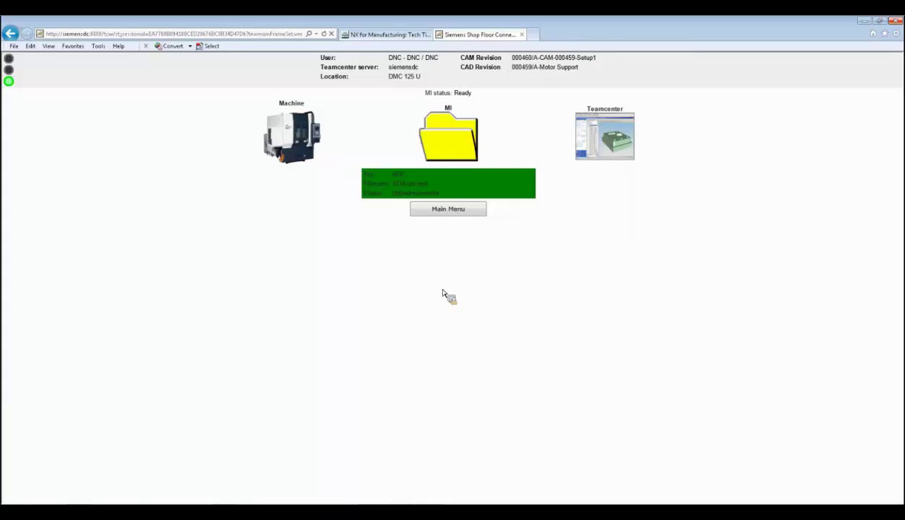
# - Request the item's data from Teamcenter and list its NC program datasets
pyautogui.click(447, 216)
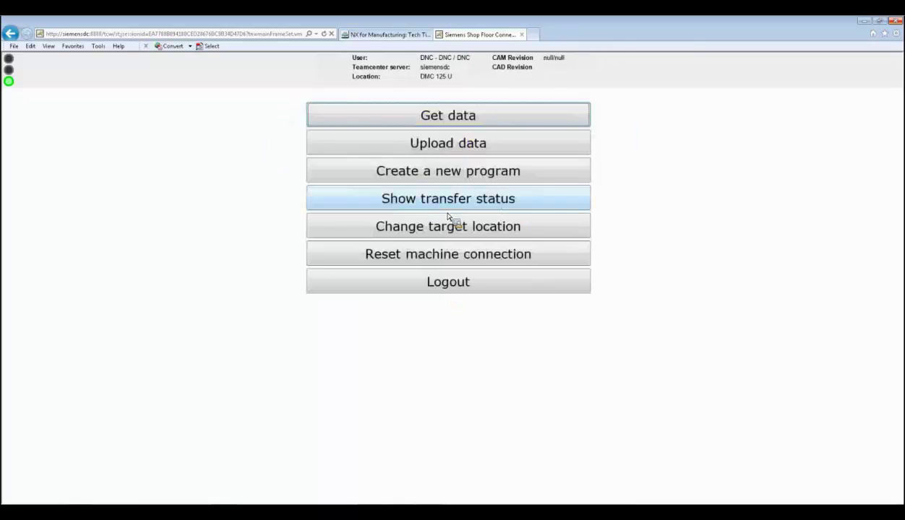
pyautogui.click(460, 122)
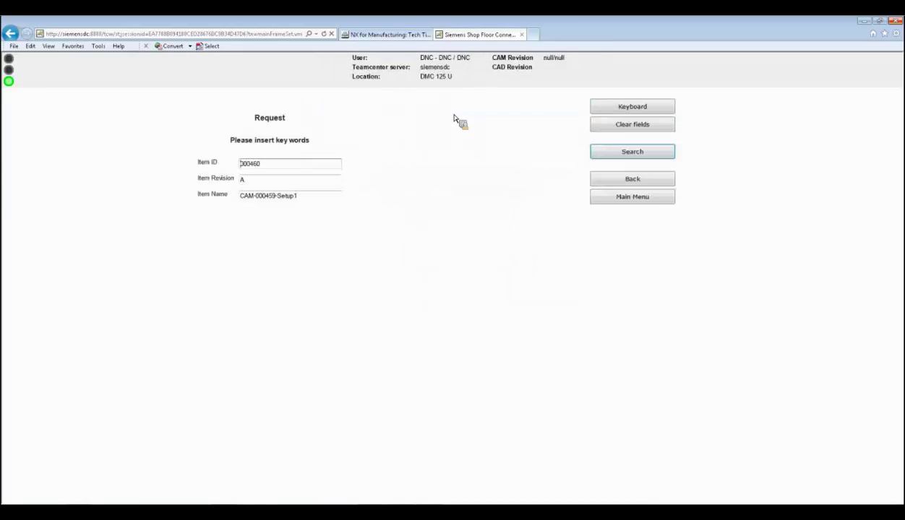
pyautogui.click(620, 157)
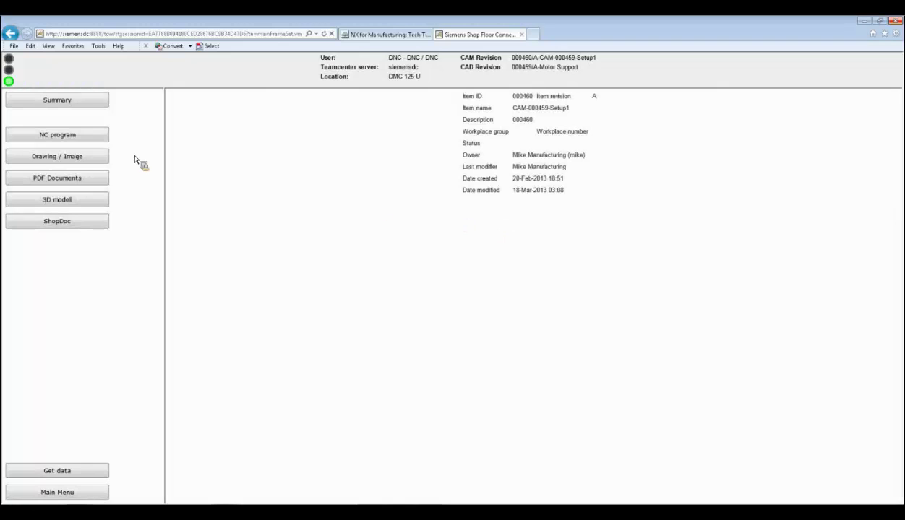
pyautogui.click(54, 137)
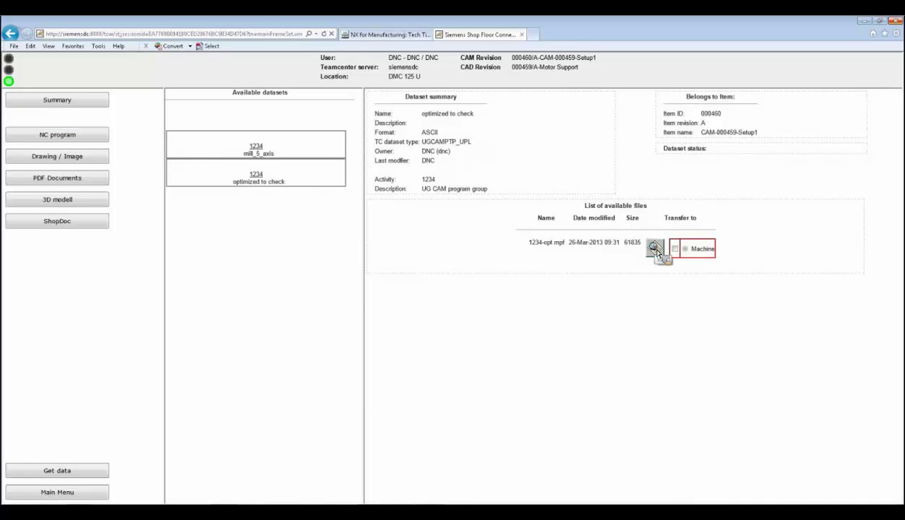
# - View 1234-opt.mpf, highlight the shopfloor-modified comment on line N30, then close it
pyautogui.click(655, 249)
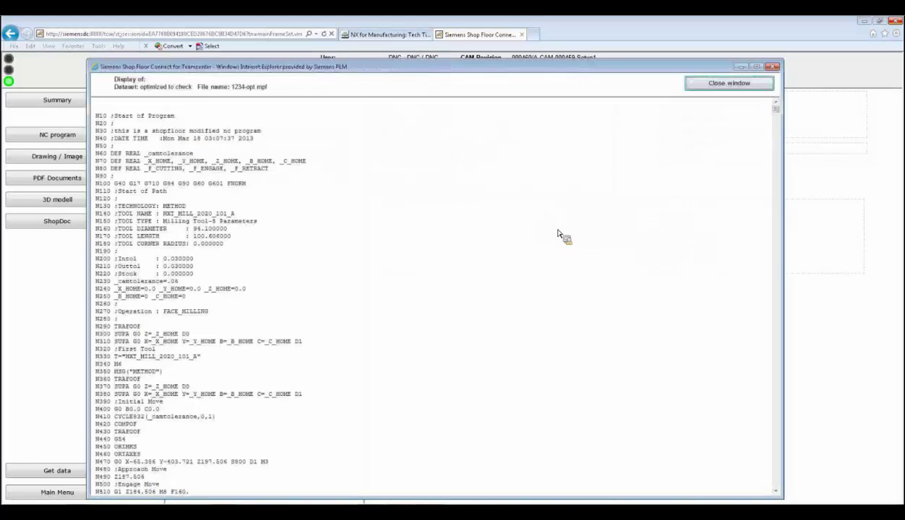
pyautogui.moveTo(116, 132); pyautogui.dragTo(261, 133)
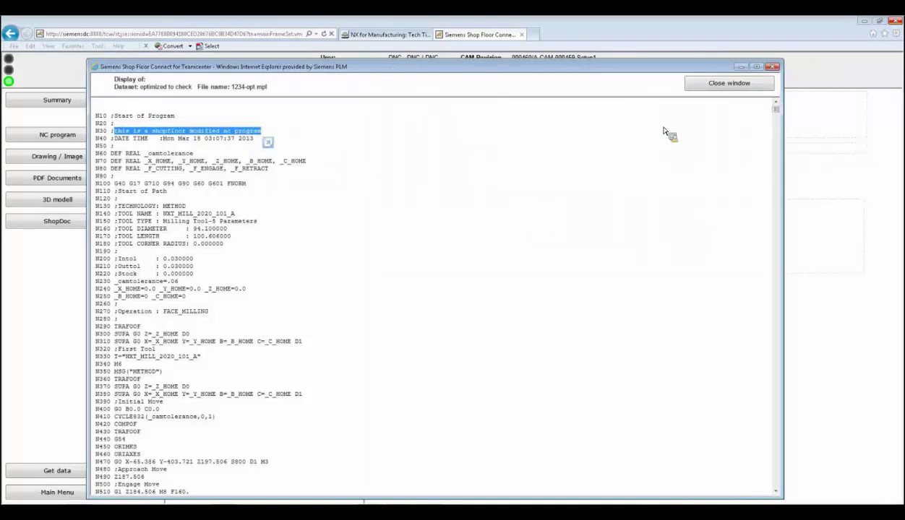
pyautogui.hotkey('ctrl', 'w')
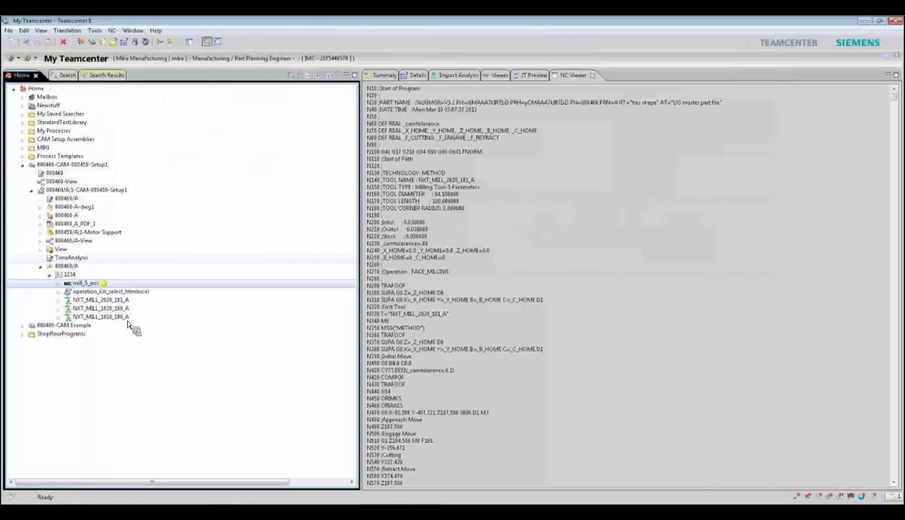
# - Refresh the Teamcenter window via View > Refresh Window and confirm
pyautogui.click(41, 30)
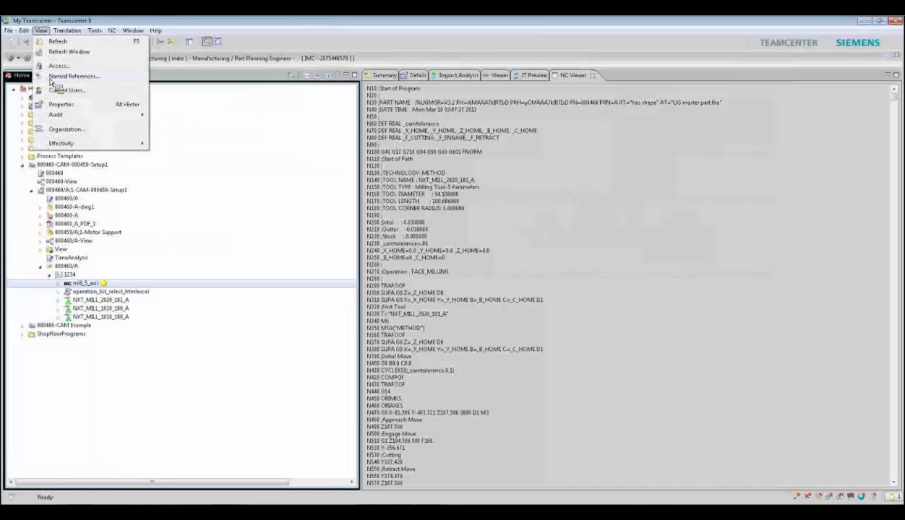
pyautogui.click(59, 52)
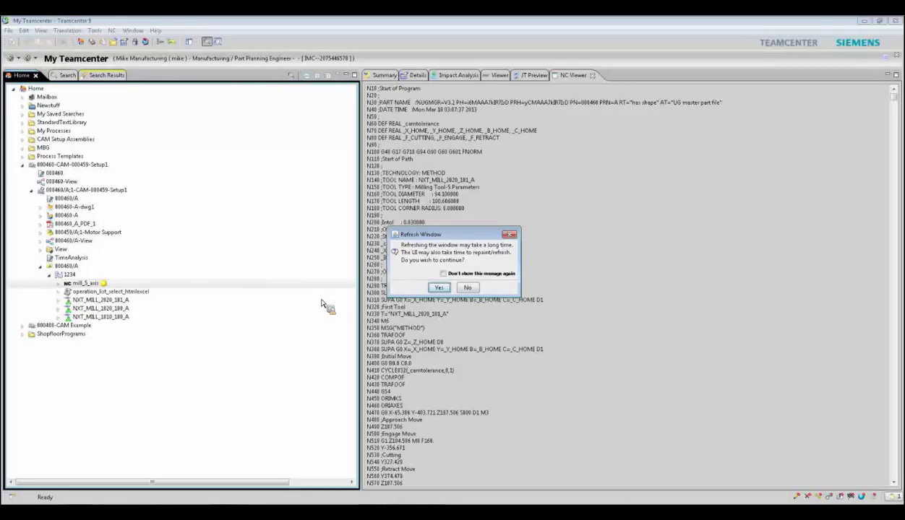
pyautogui.click(437, 288)
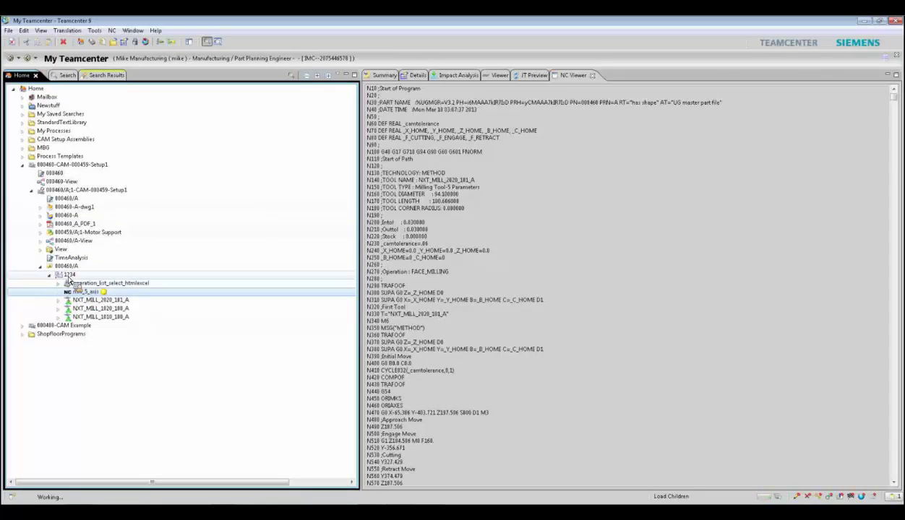
# - Select the 1234 program group and run an action from its context menu
pyautogui.click(69, 275)
pyautogui.rightClick(70, 276)
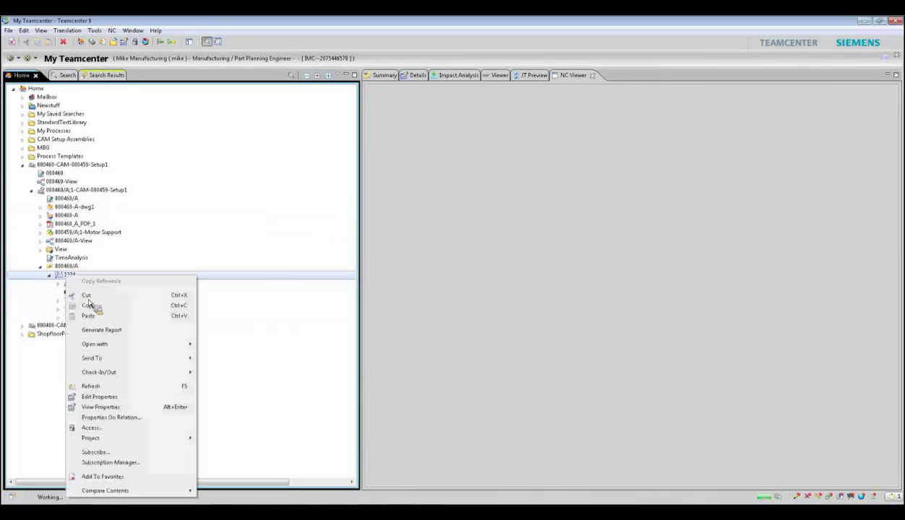
pyautogui.click(108, 396)
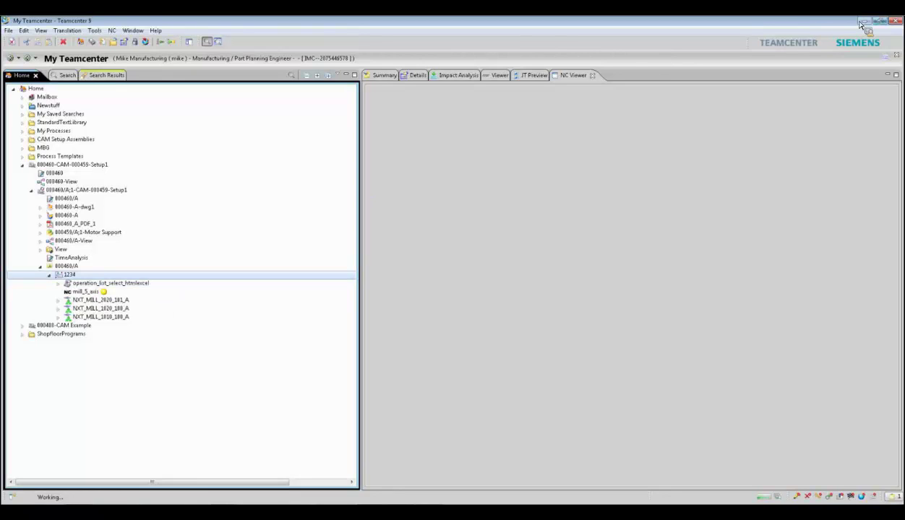
# - Exit Teamcenter, confirming the quit, and relaunch it from the desktop icon
pyautogui.click(899, 22)
pyautogui.click(448, 271)
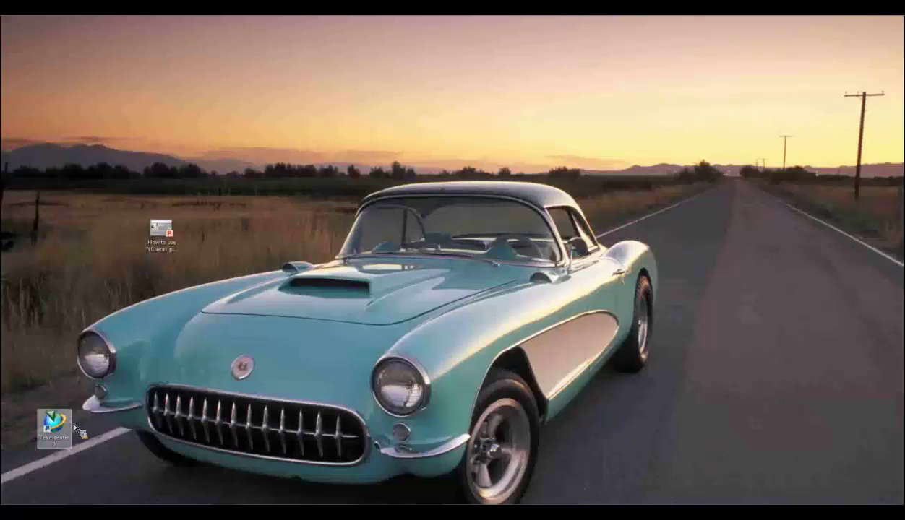
pyautogui.doubleClick(54, 423)
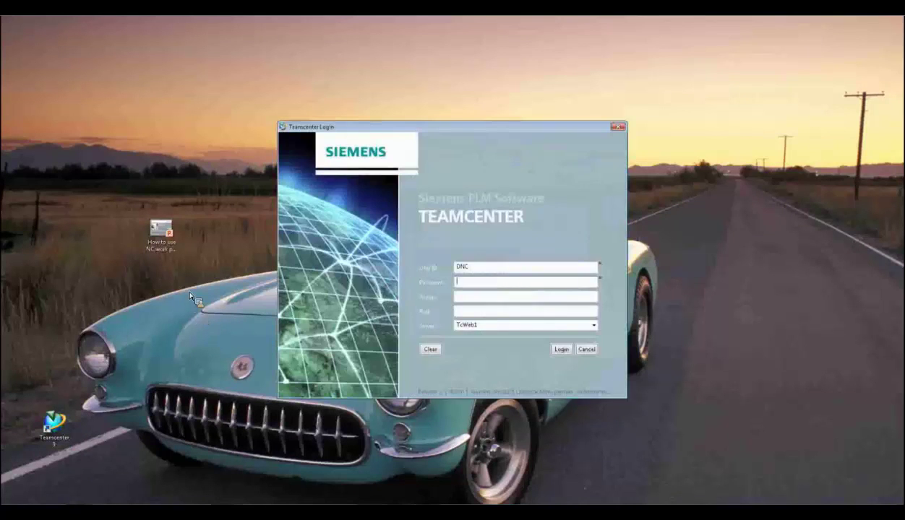
# - Log back into Teamcenter with the user ID and password
pyautogui.hotkey('shift', 'Tab')
pyautogui.press('Tab')
pyautogui.press('Return')
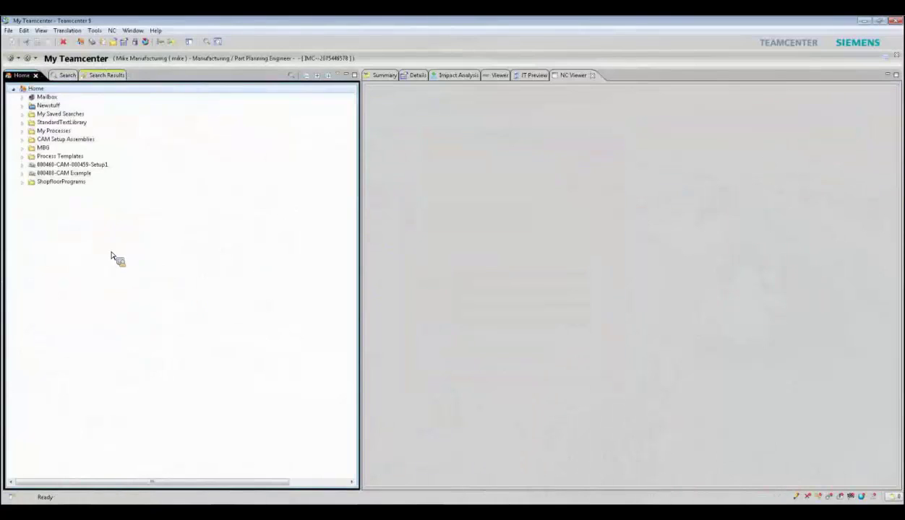
# - Expand 000460-CAM-000459-Setup1 down to program group 1234 and show 'optimized to check;1' in the NC Viewer
pyautogui.click(22, 165)
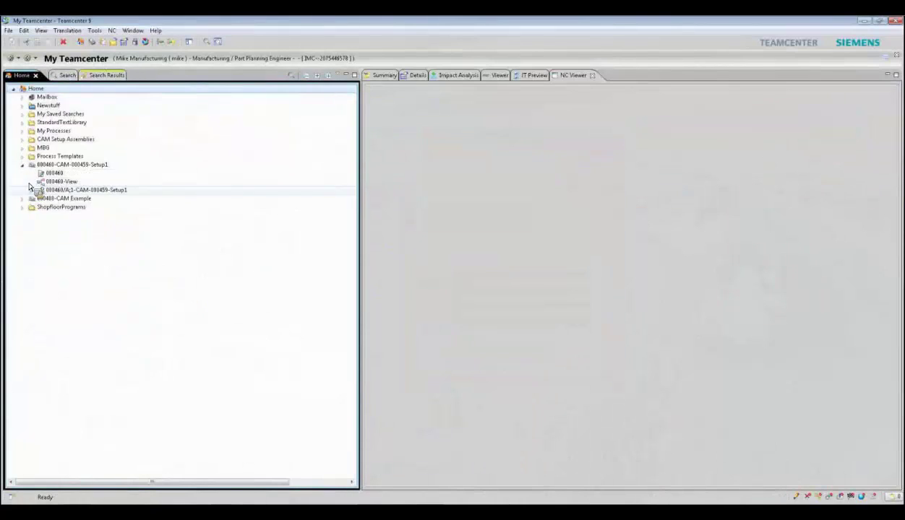
pyautogui.click(31, 191)
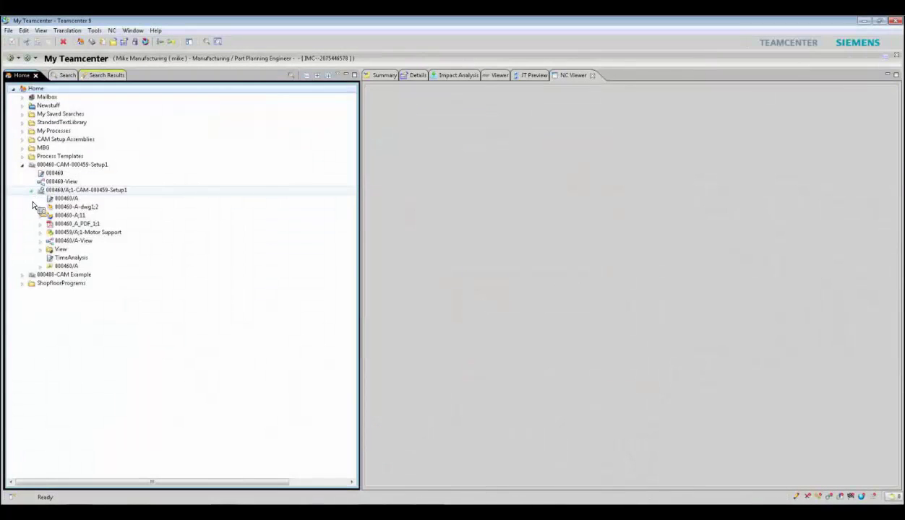
pyautogui.click(40, 266)
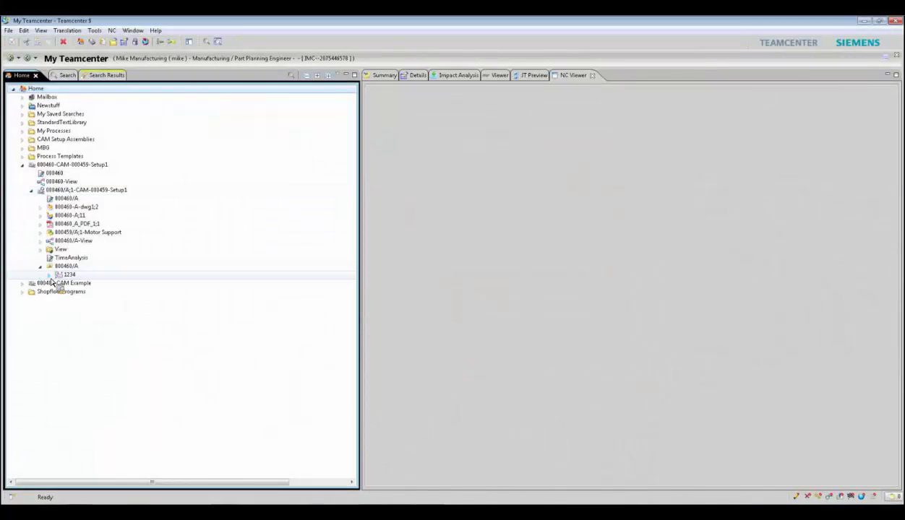
pyautogui.click(49, 275)
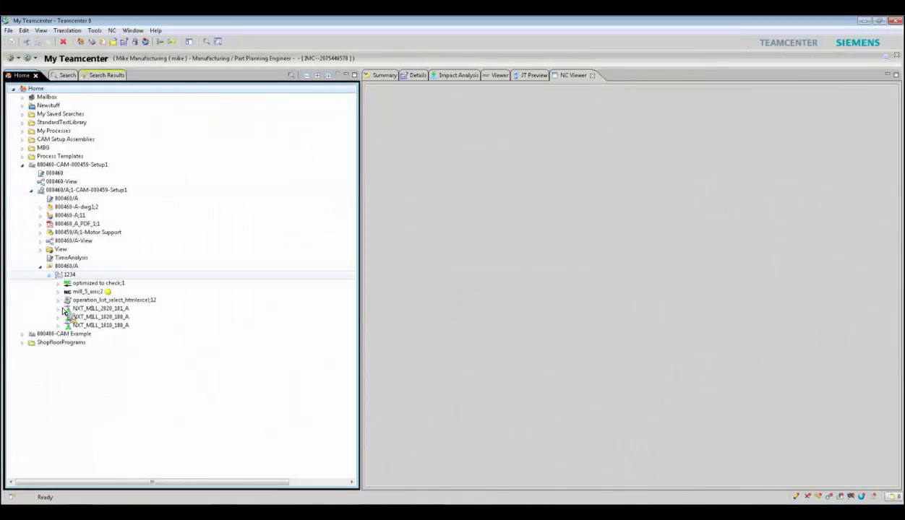
pyautogui.click(92, 285)
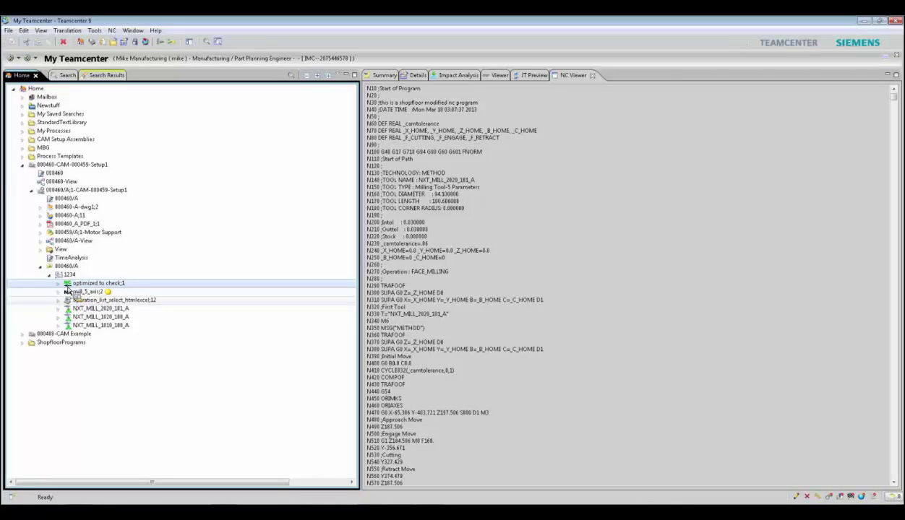
pyautogui.moveTo(77, 291); pyautogui.dragTo(82, 379)
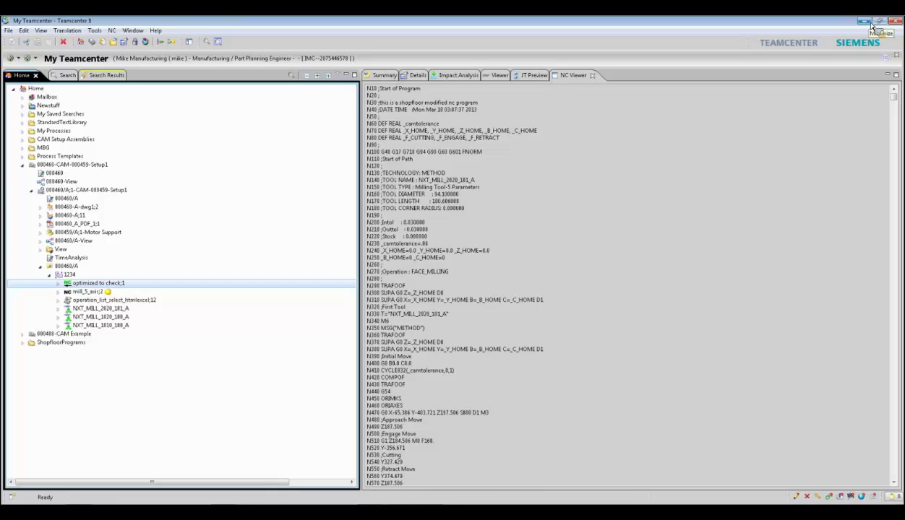
# - Minimize Teamcenter and bring back Shop Floor Connect showing the summary of item 000460
pyautogui.click(863, 21)
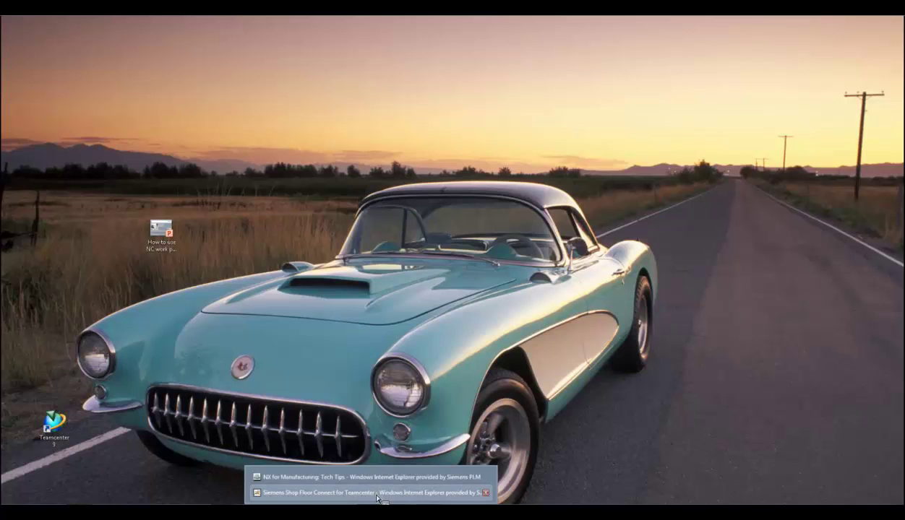
pyautogui.click(372, 488)
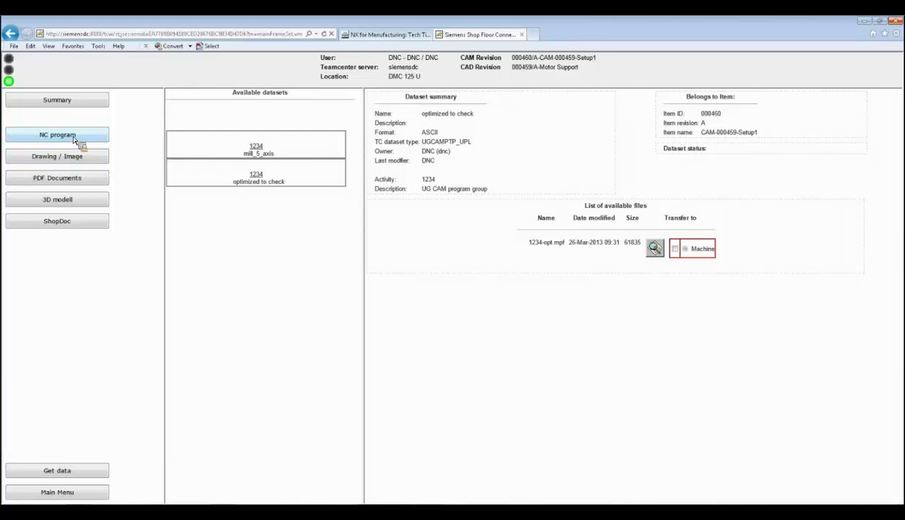
pyautogui.click(55, 105)
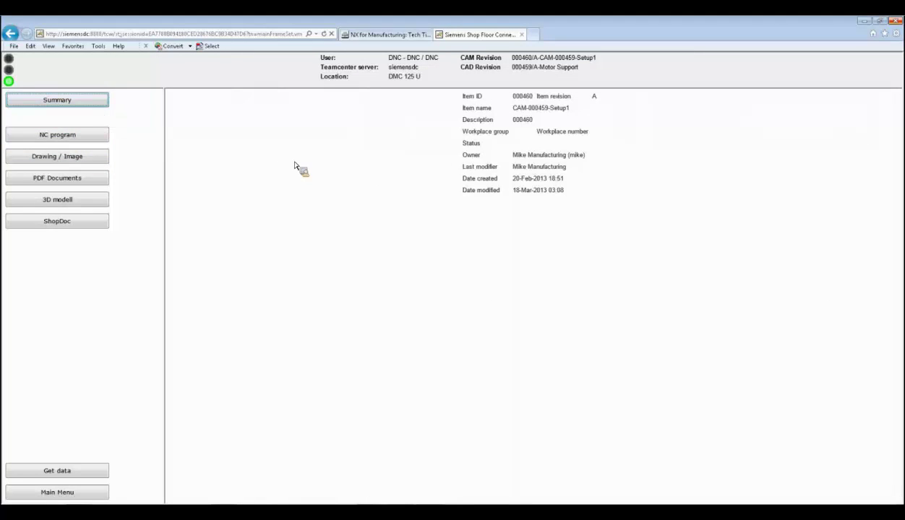